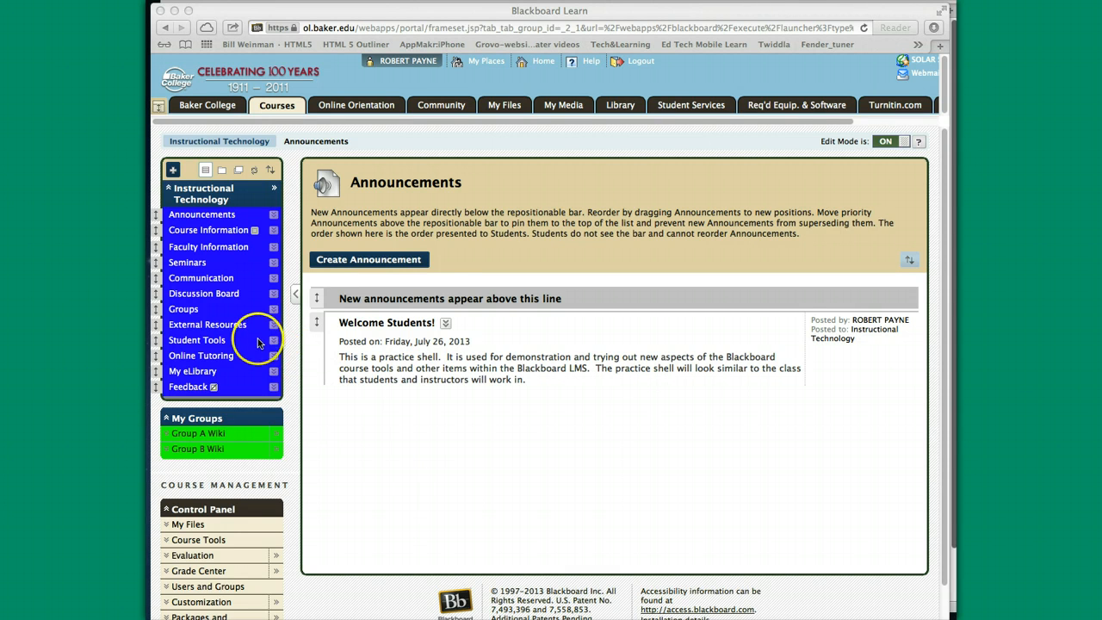
# Open the course's Groups page and start creating a single group with manual enrollment.
pyautogui.click(186, 311)
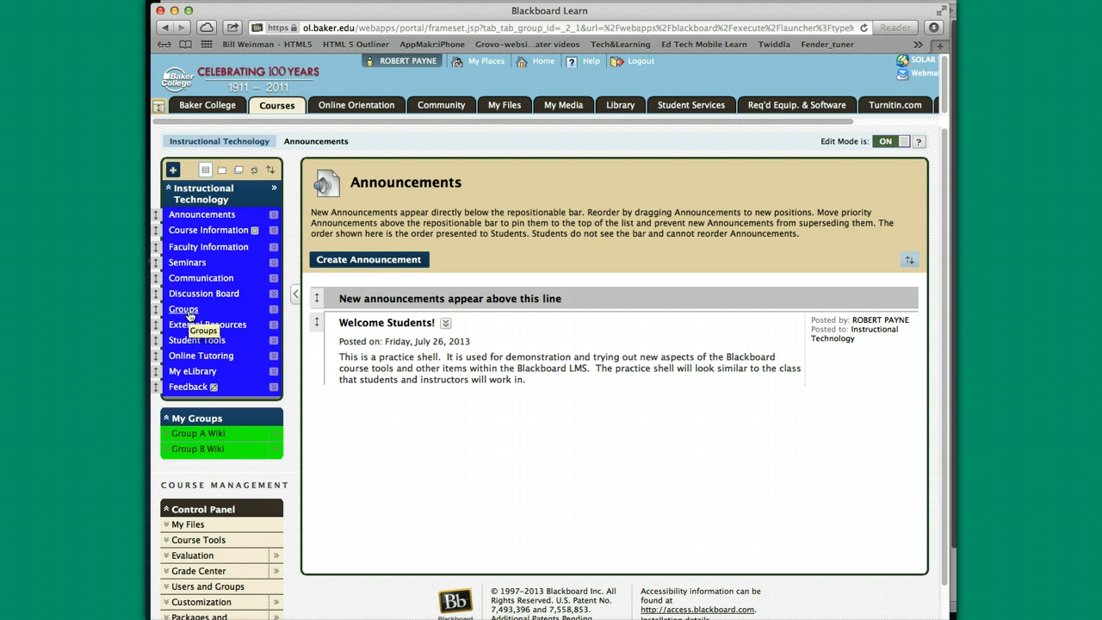
pyautogui.click(185, 311)
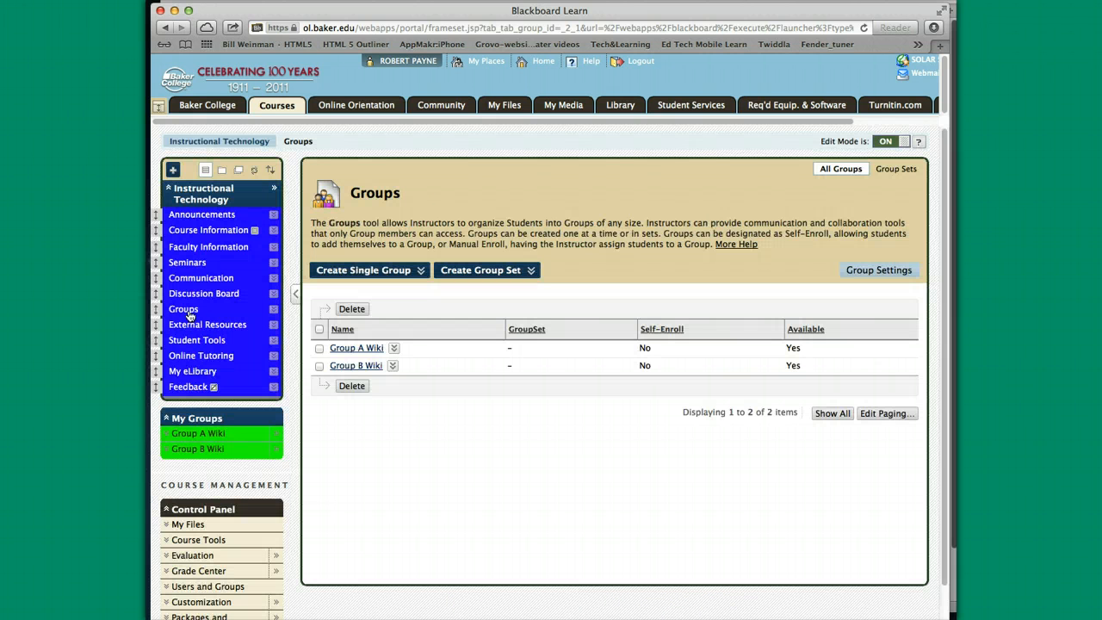
pyautogui.click(394, 272)
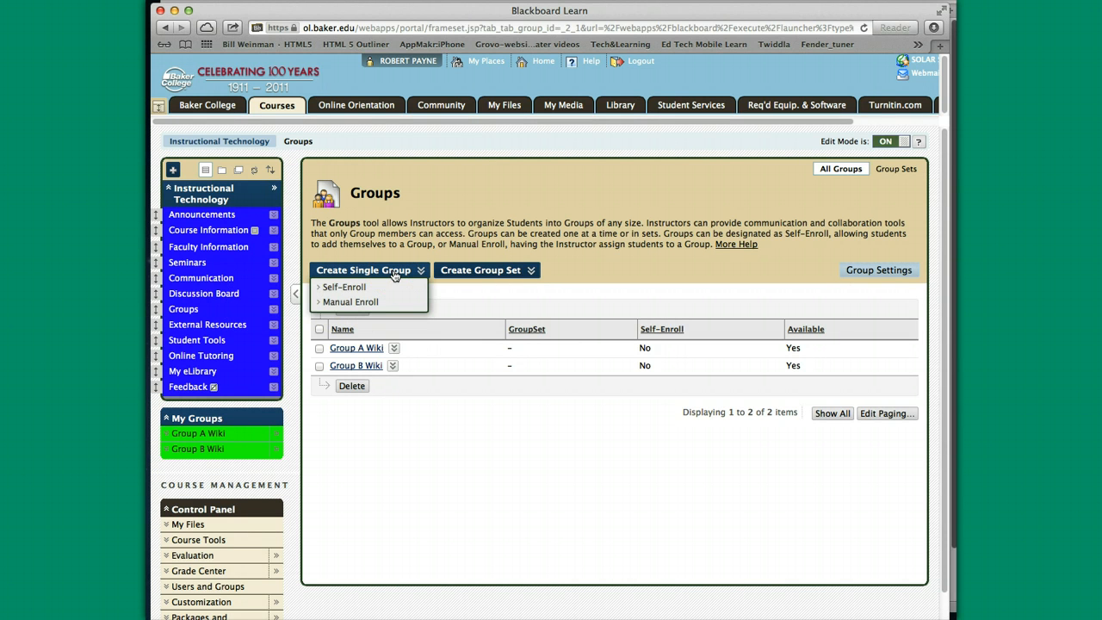
pyautogui.click(377, 304)
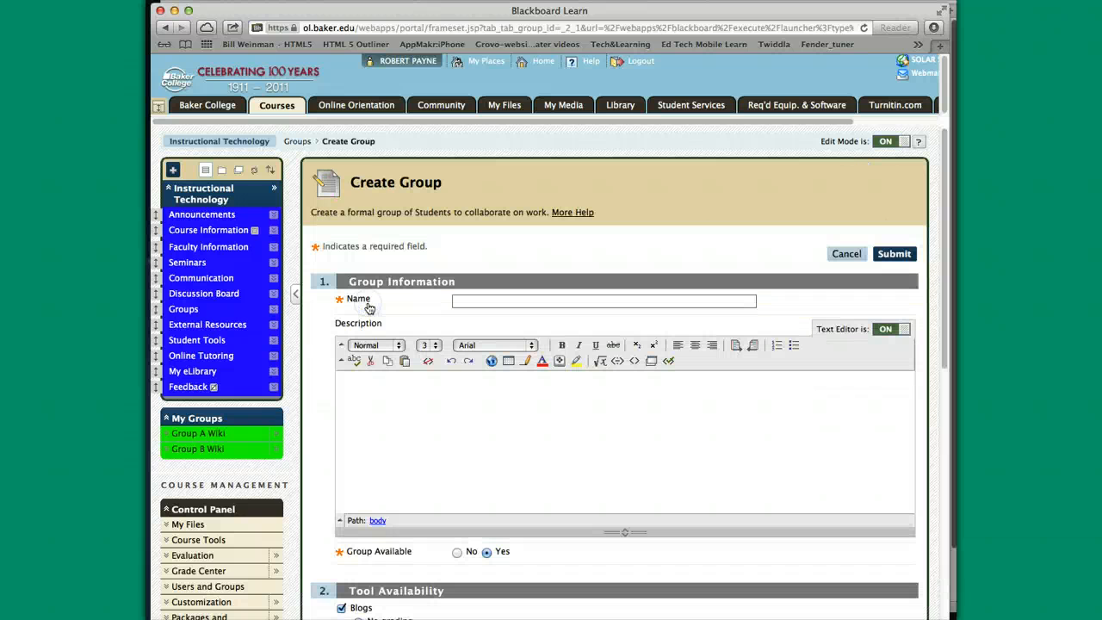
# Name the new group "Group A Blog".
pyautogui.click(460, 300)
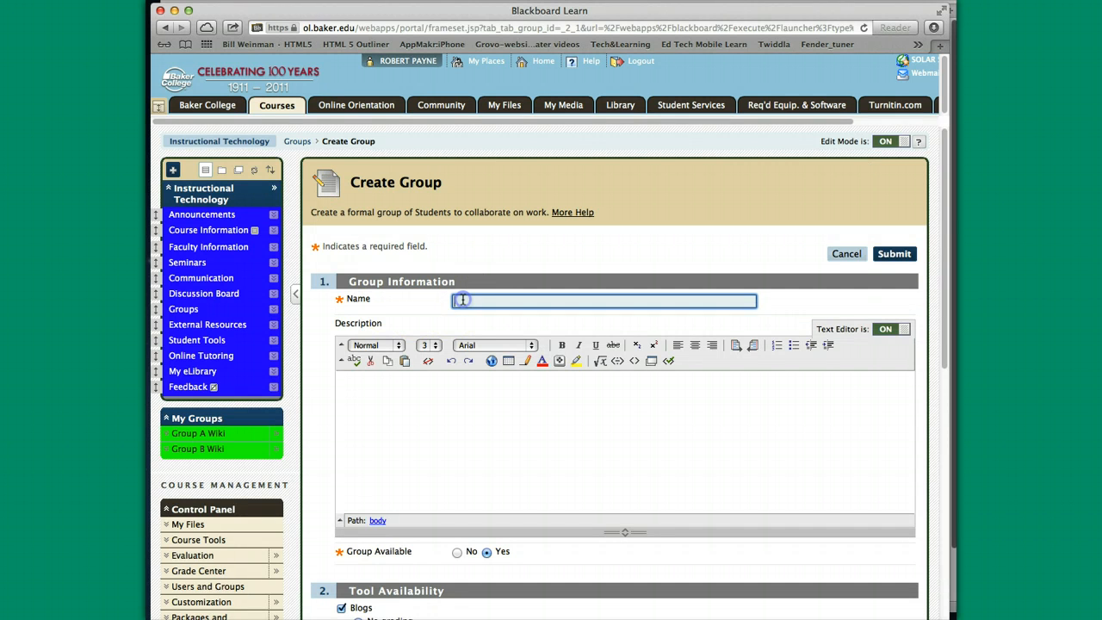
pyautogui.write('Group ')
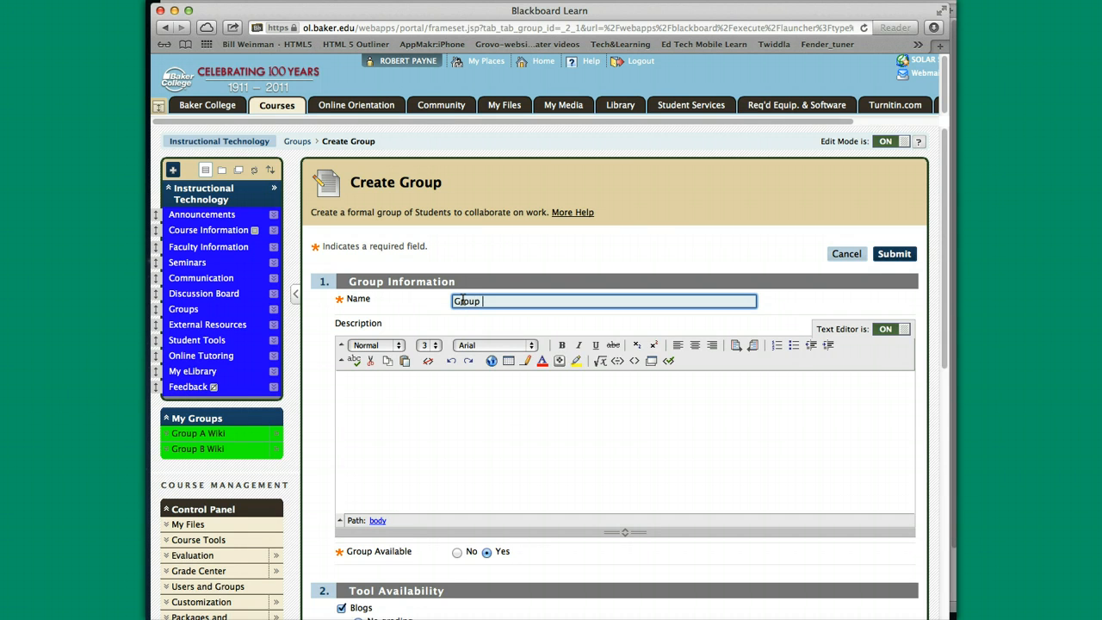
pyautogui.write('A ')
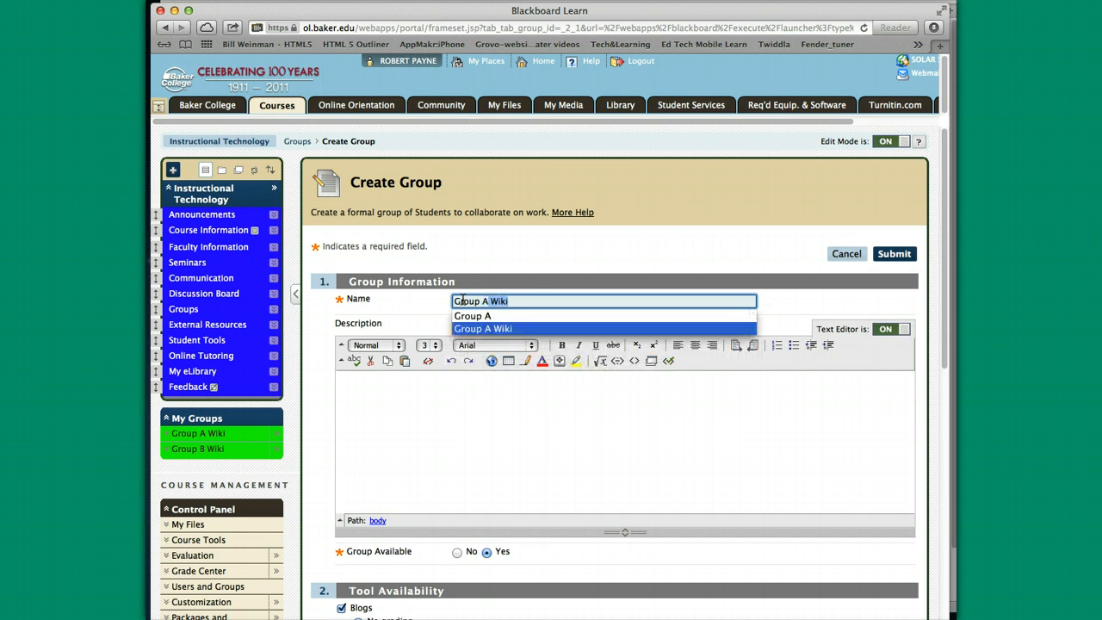
pyautogui.write('Blog')
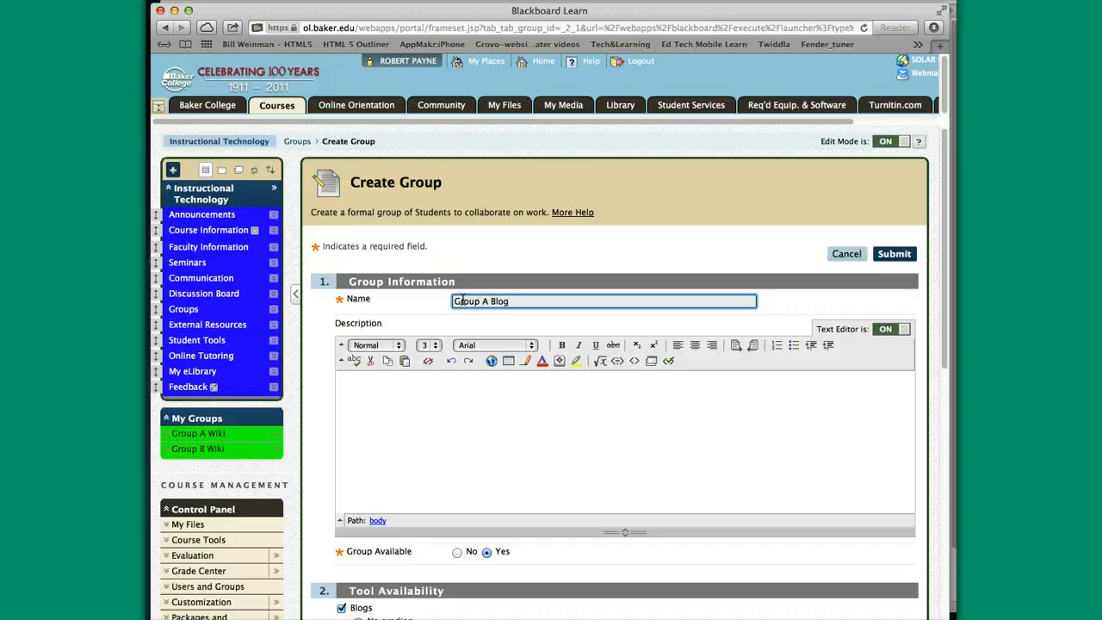
# Enter "This is the group A blog" as the group's description.
pyautogui.click(363, 380)
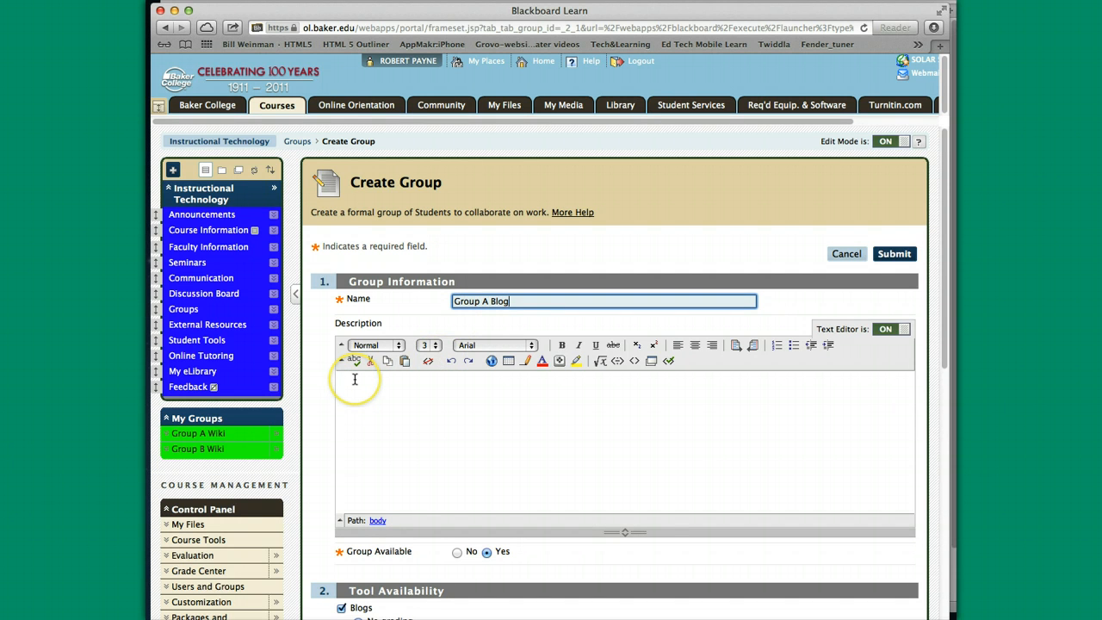
pyautogui.click(354, 379)
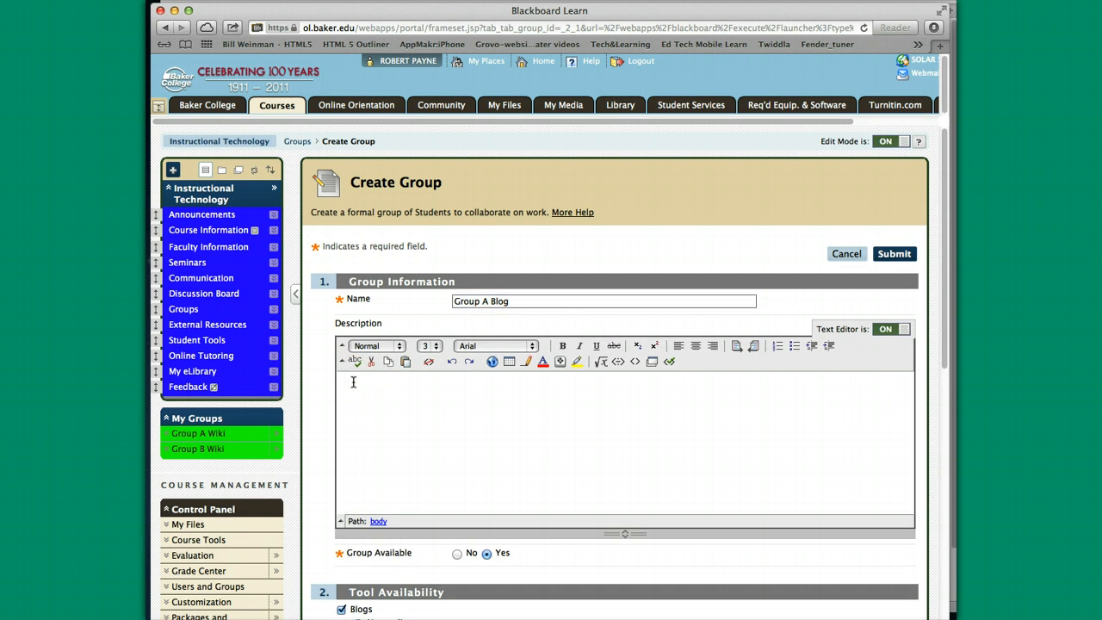
pyautogui.write('THis is the group A blog')
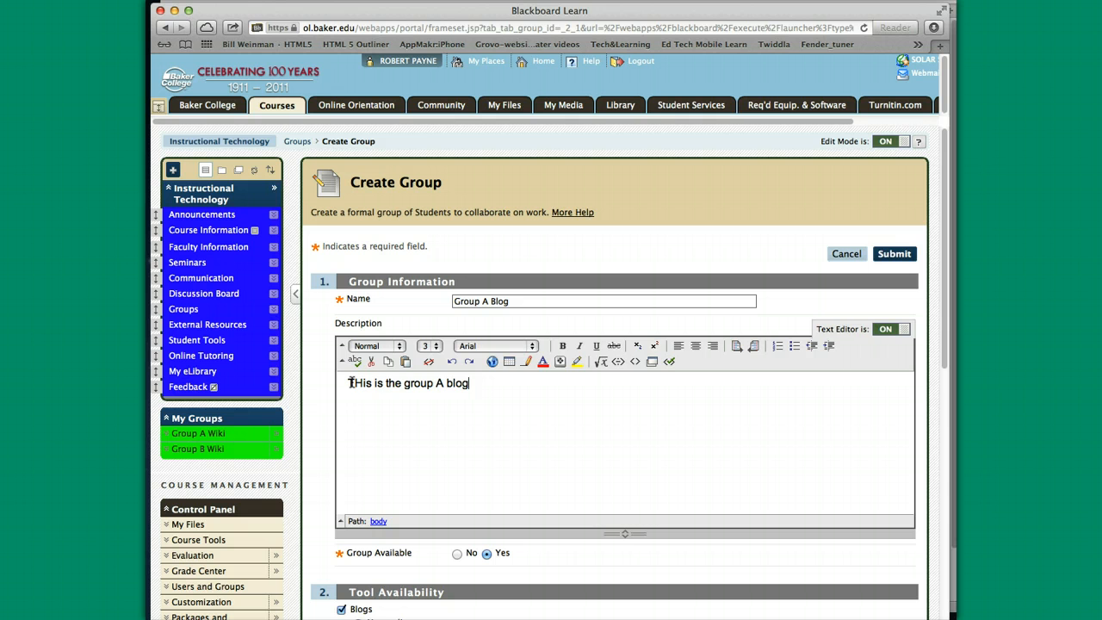
pyautogui.click(361, 382)
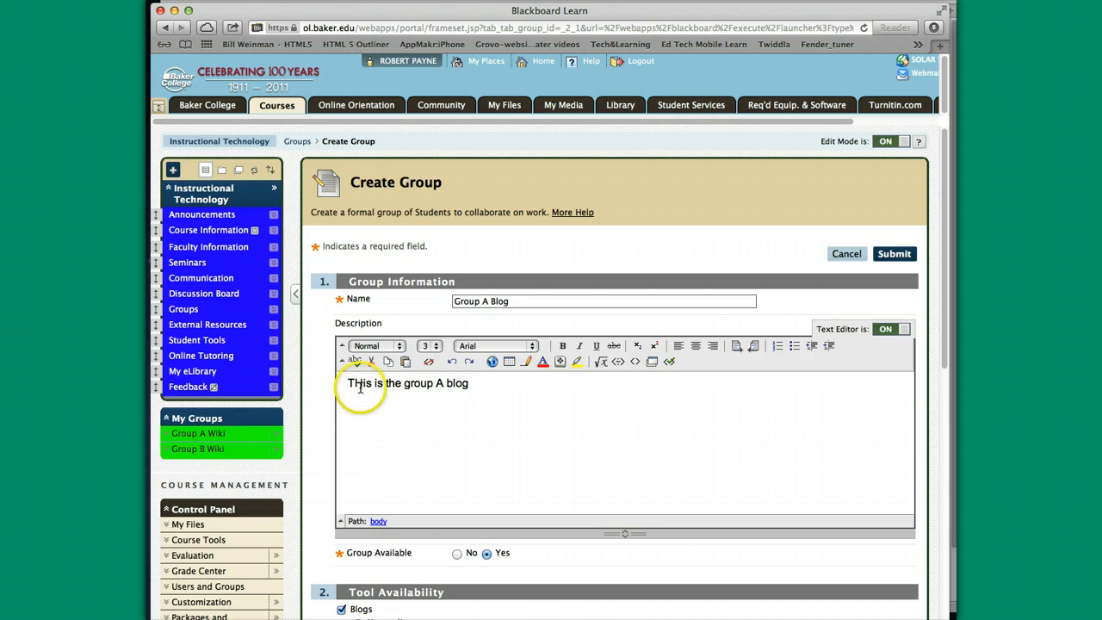
pyautogui.press('BackSpace')
pyautogui.write('h')
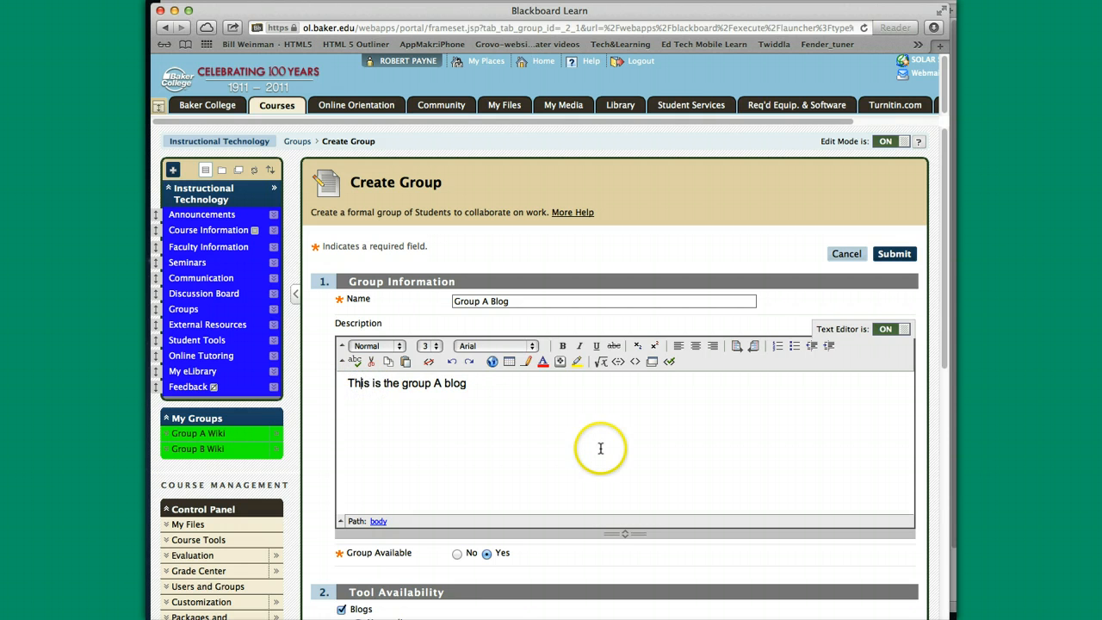
# Switch Group Available to No and back to Yes.
pyautogui.scroll(-5, 600, 448)
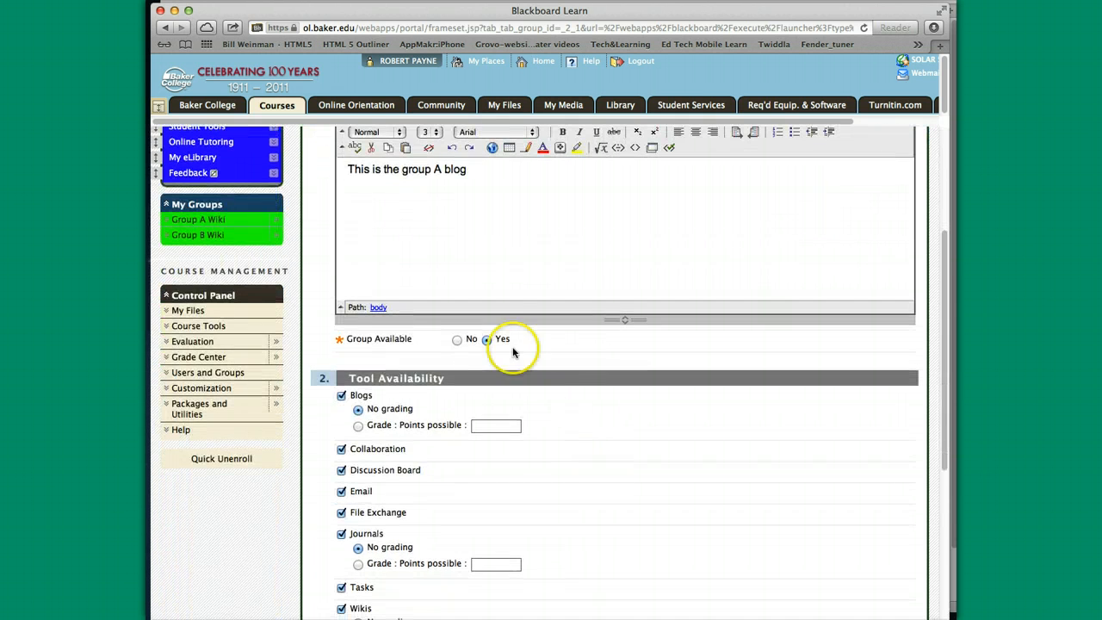
pyautogui.click(457, 339)
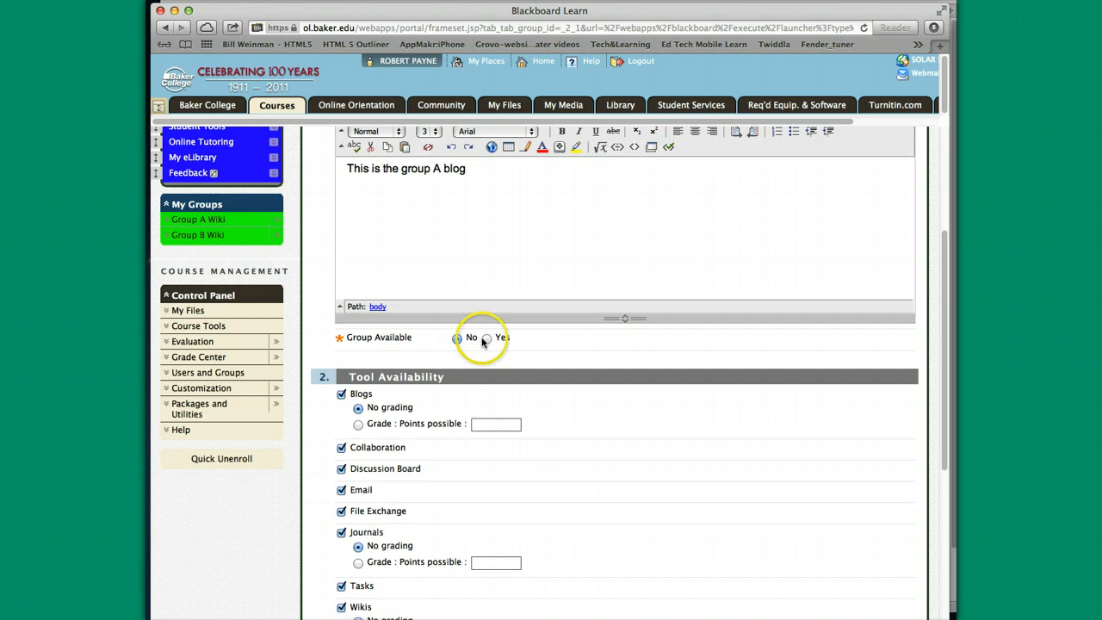
pyautogui.click(487, 338)
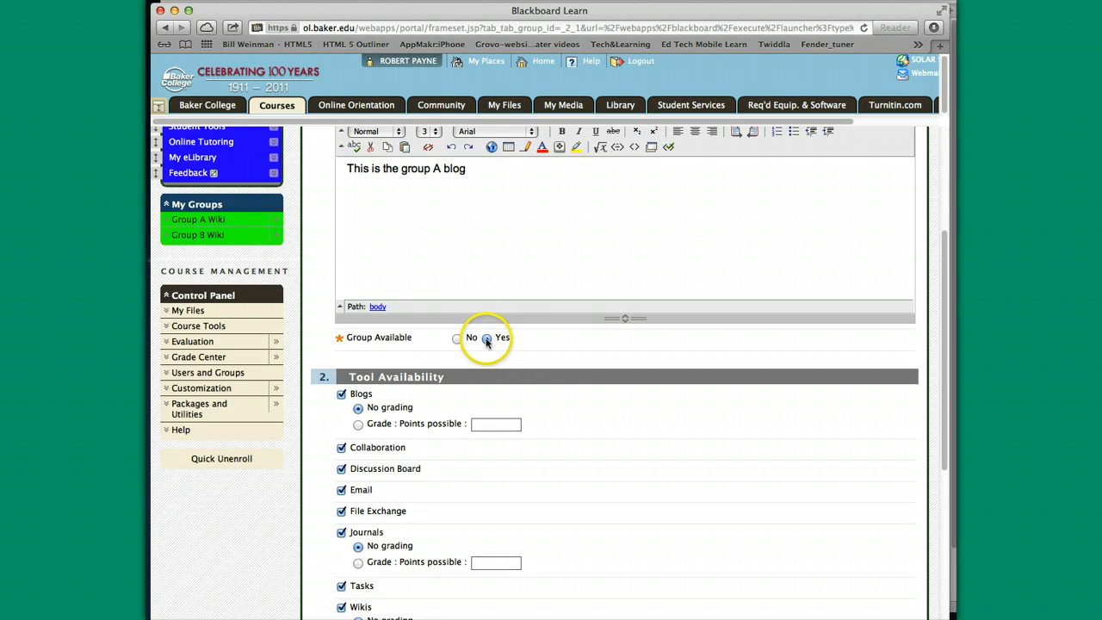
# Disable Collaboration, Discussion Board, Email, File Exchange, Journals, Tasks and Wikis for the group, leaving only Blogs enabled.
pyautogui.scroll(-5, 597, 381)
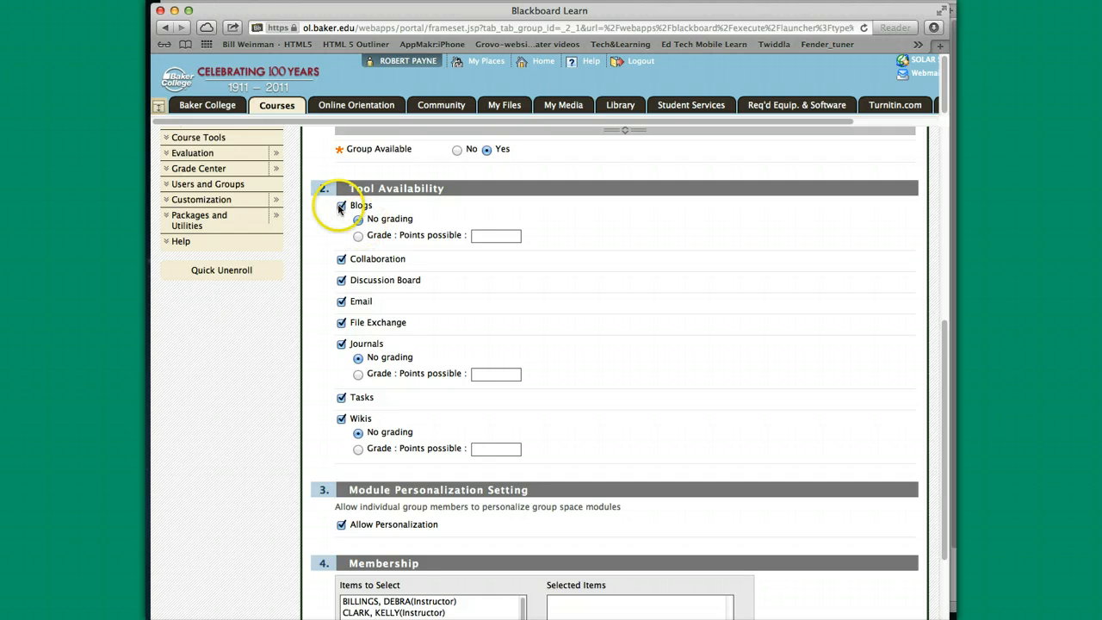
pyautogui.click(341, 259)
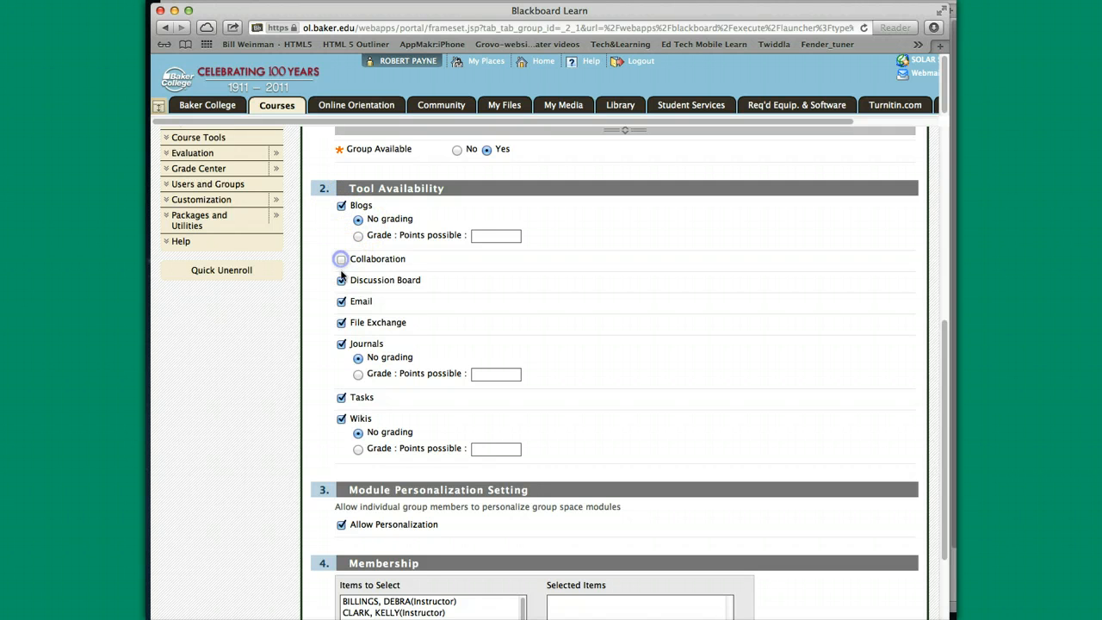
pyautogui.click(341, 280)
pyautogui.click(341, 302)
pyautogui.click(341, 322)
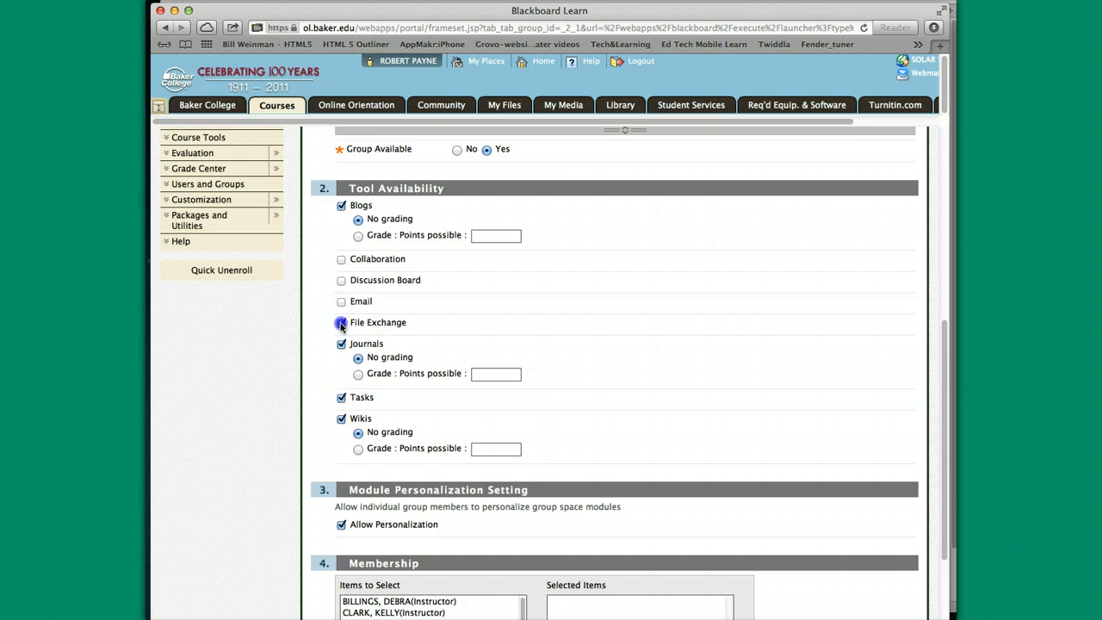
pyautogui.click(341, 344)
pyautogui.click(341, 396)
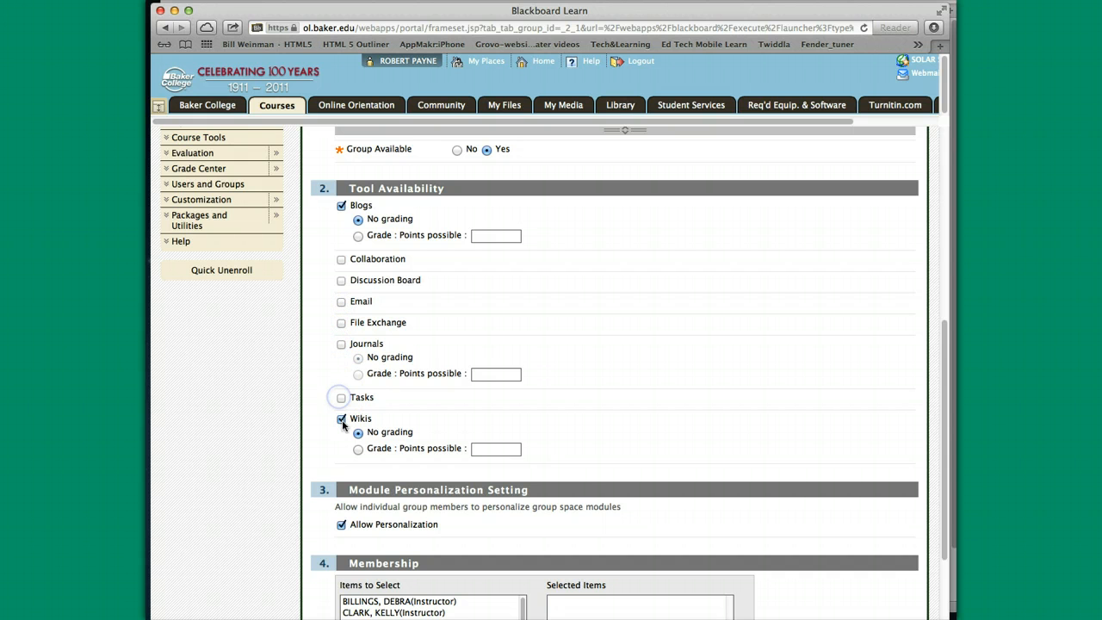
pyautogui.click(341, 419)
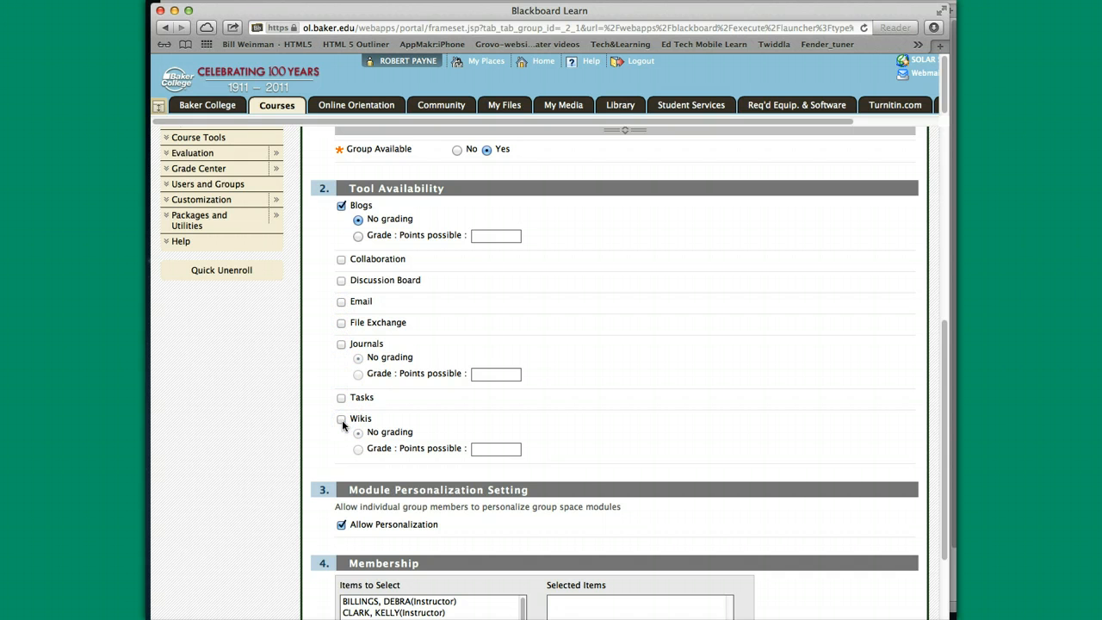
# Switch the Blogs tool to graded and back to No grading.
pyautogui.click(359, 238)
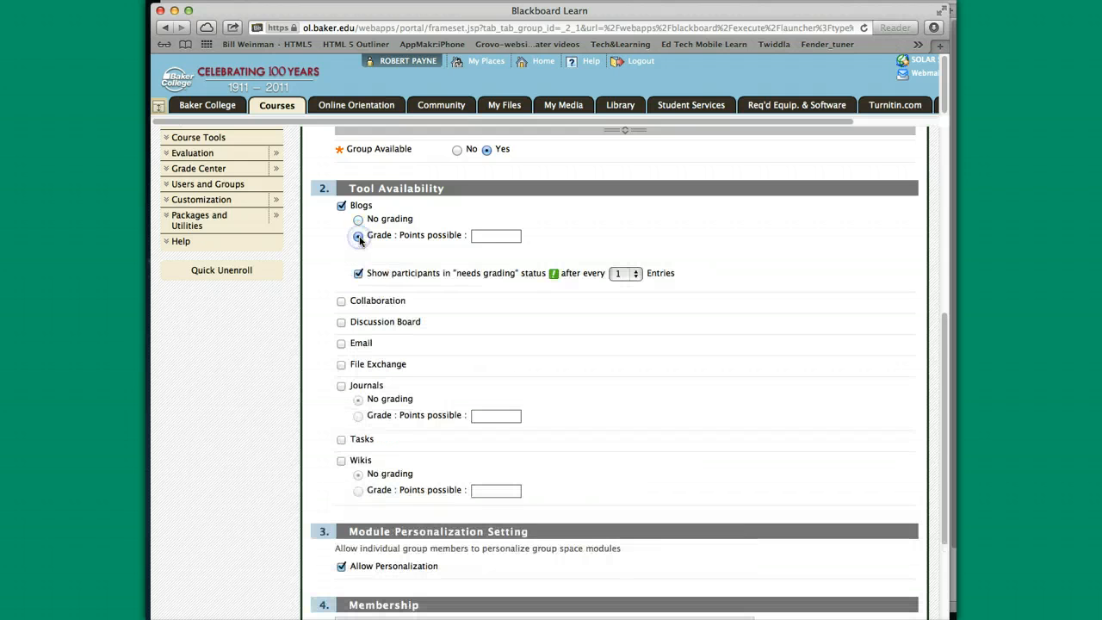
pyautogui.click(358, 219)
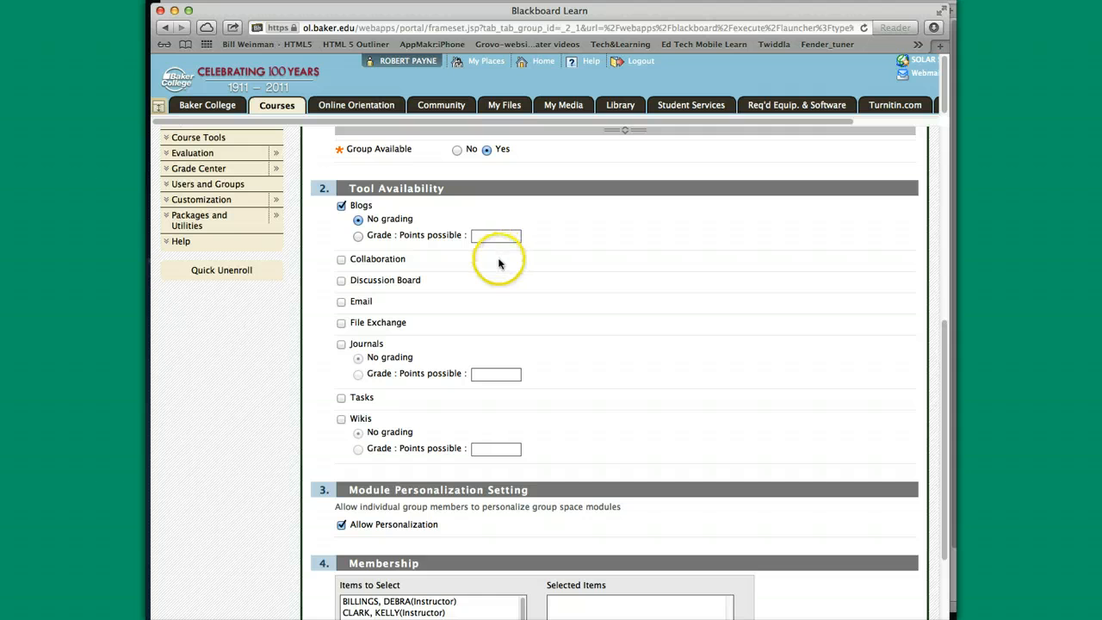
pyautogui.scroll(1, 503, 254)
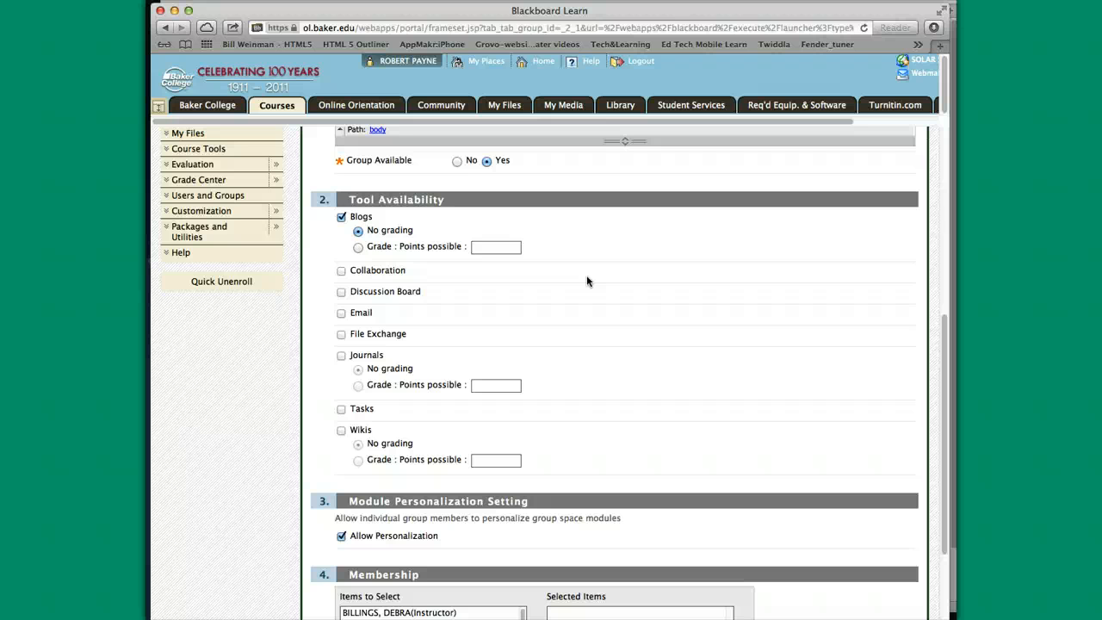
# Add the course owner's own instructor account to the group's membership.
pyautogui.scroll(-5, 587, 281)
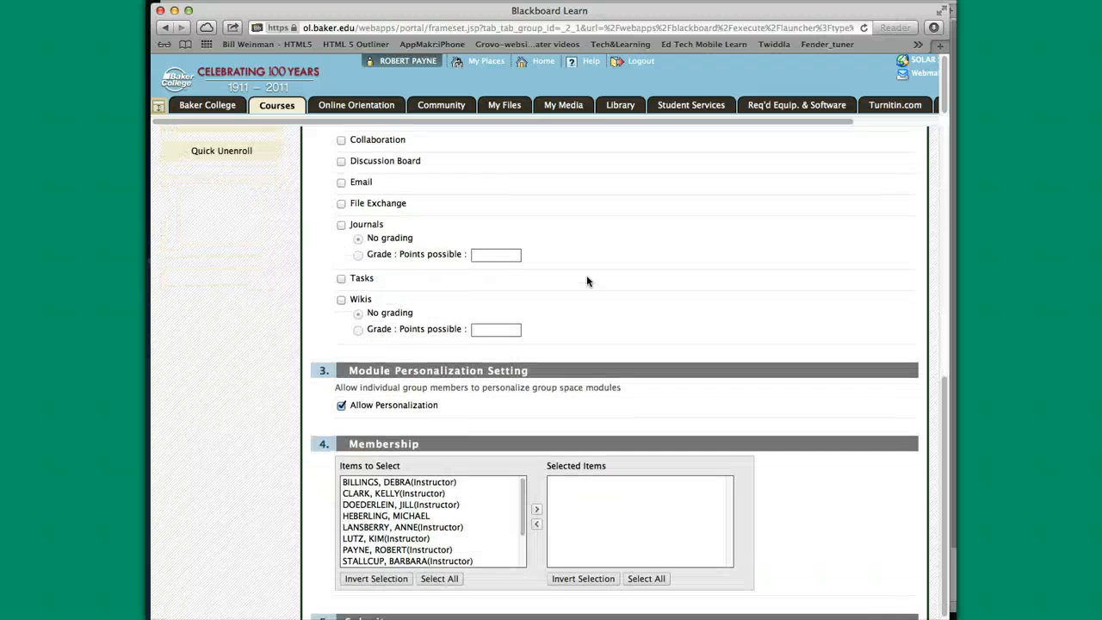
pyautogui.scroll(-2, 586, 280)
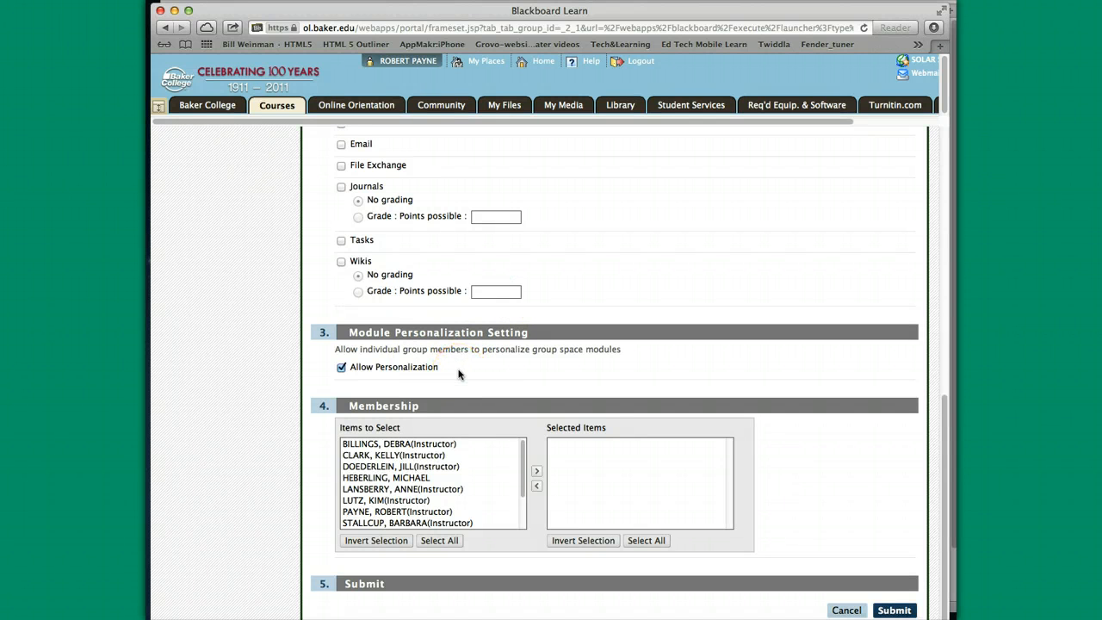
pyautogui.click(497, 367)
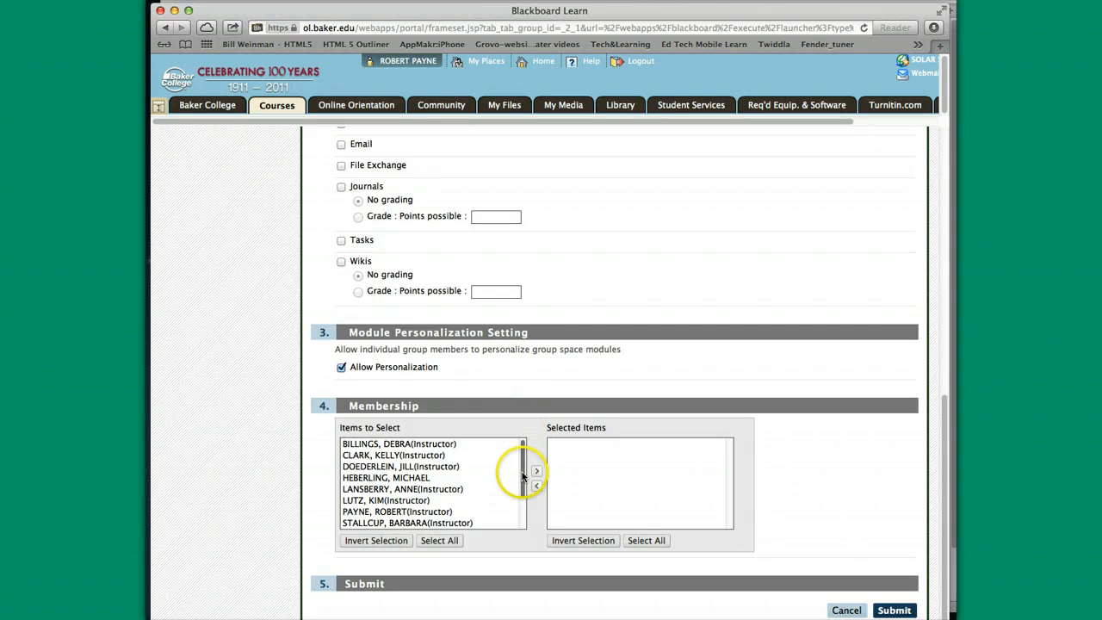
pyautogui.moveTo(521, 474); pyautogui.dragTo(522, 450)
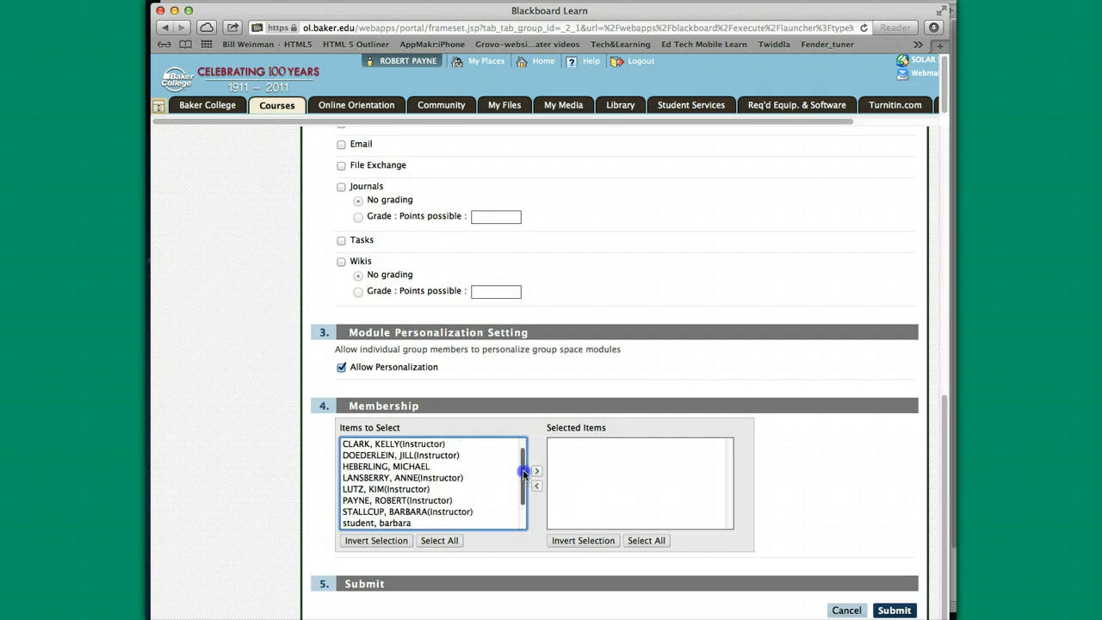
pyautogui.click(394, 501)
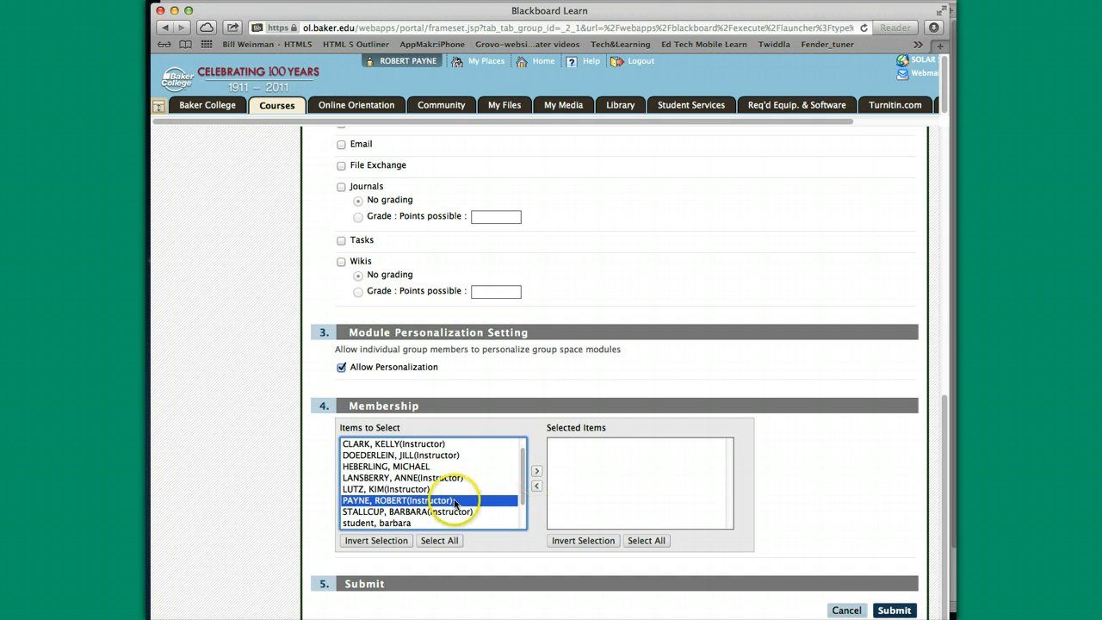
pyautogui.click(538, 471)
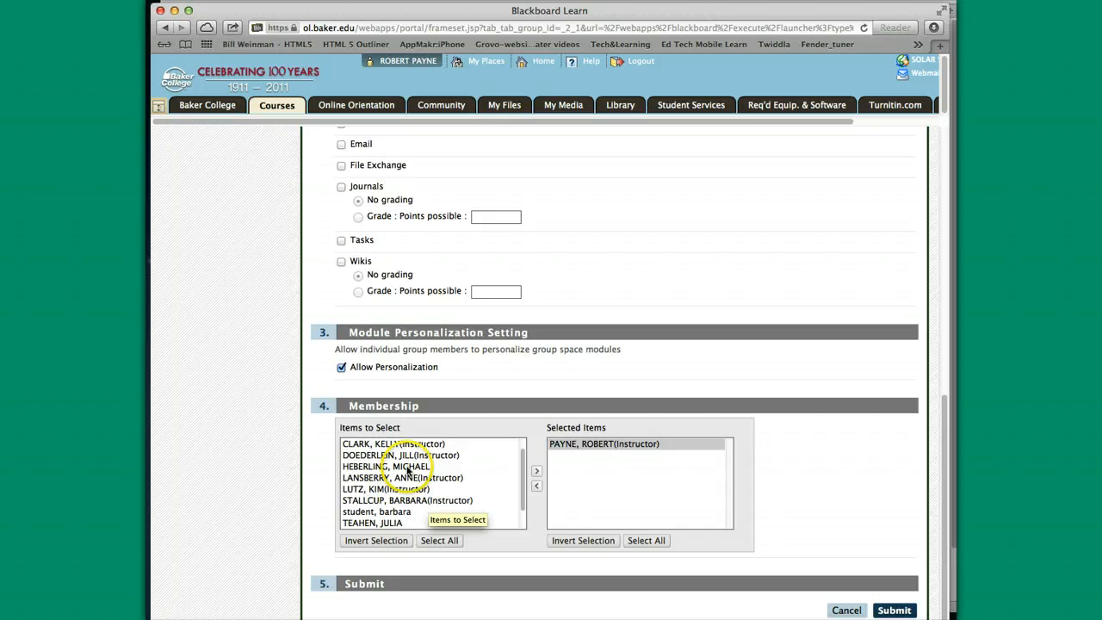
# Add three members who are not marked as instructors to the group, one at a time.
pyautogui.click(403, 465)
pyautogui.click(537, 474)
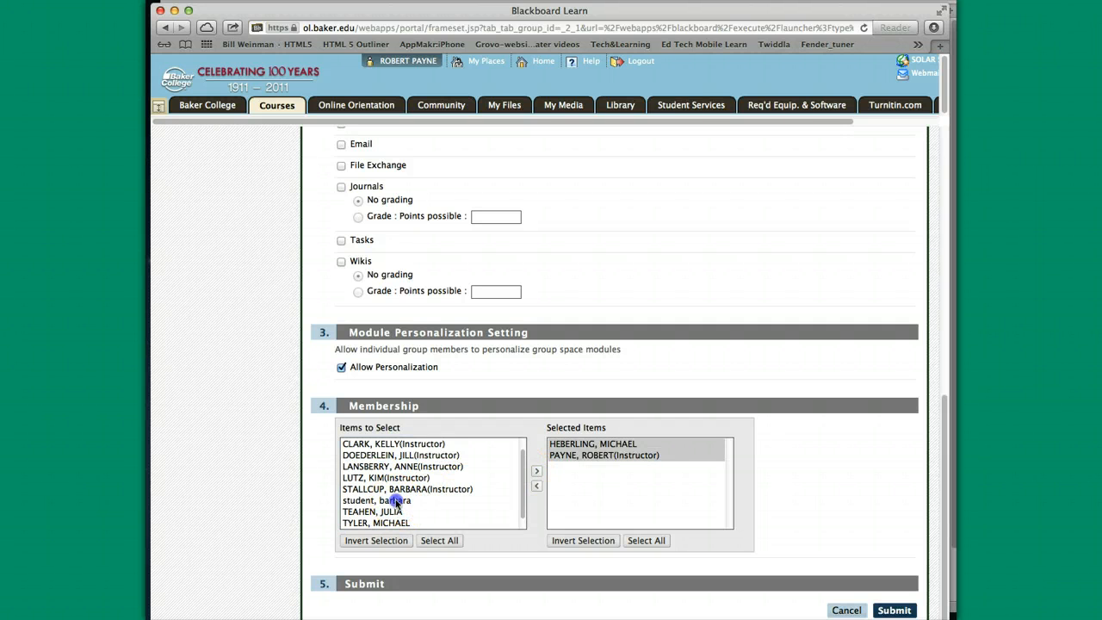
pyautogui.click(397, 500)
pyautogui.click(536, 470)
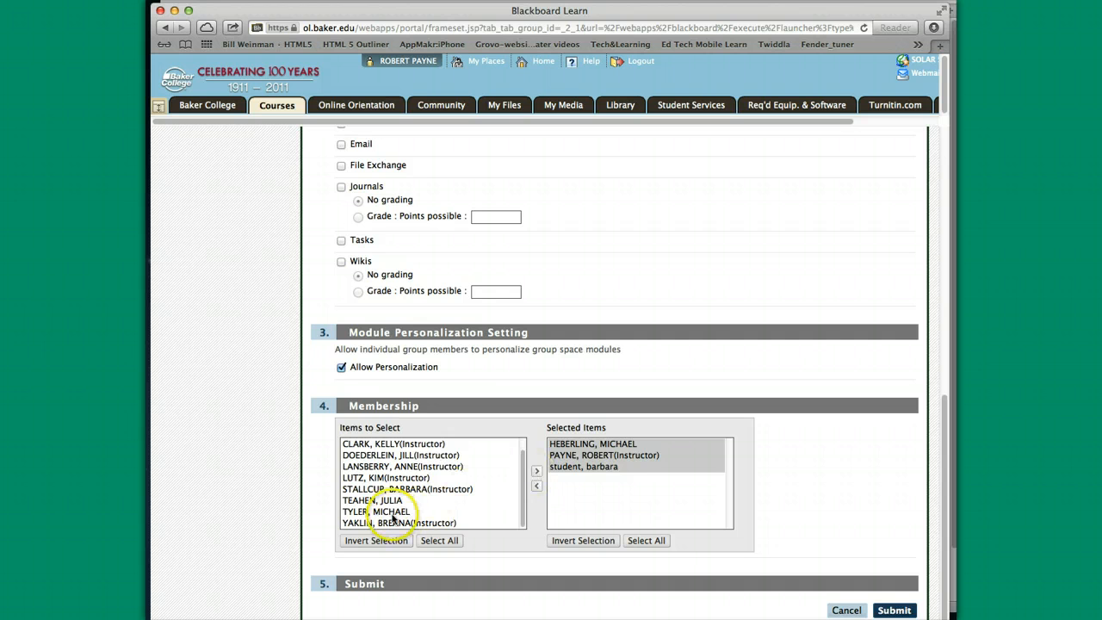
pyautogui.click(391, 512)
pyautogui.click(536, 470)
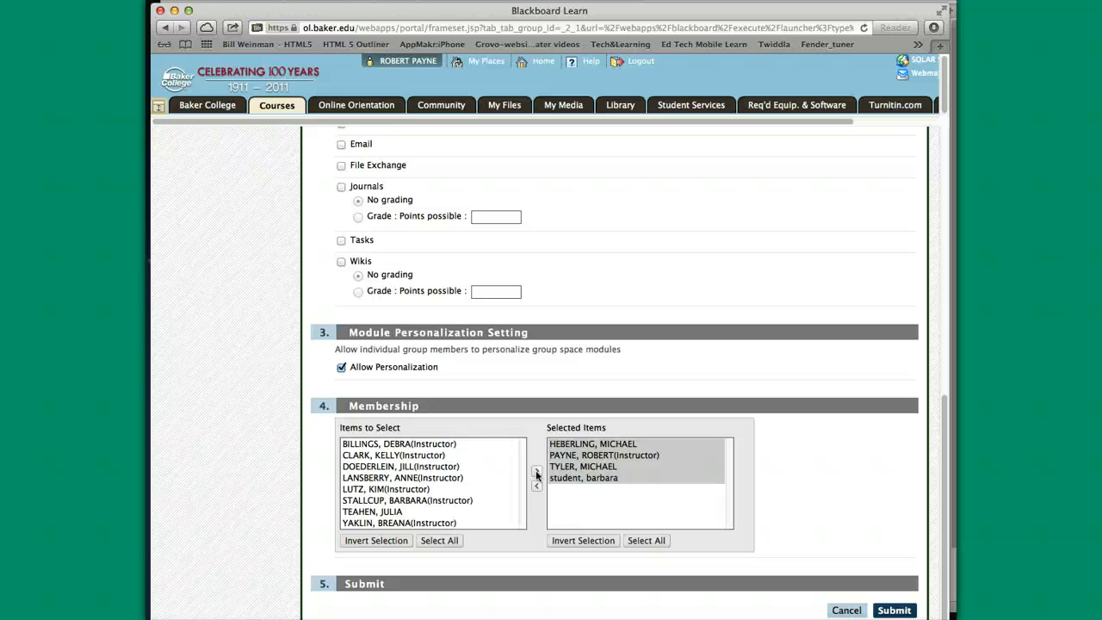
# Remove the third person in the selected members list from the group's membership and submit the new group.
pyautogui.click(536, 482)
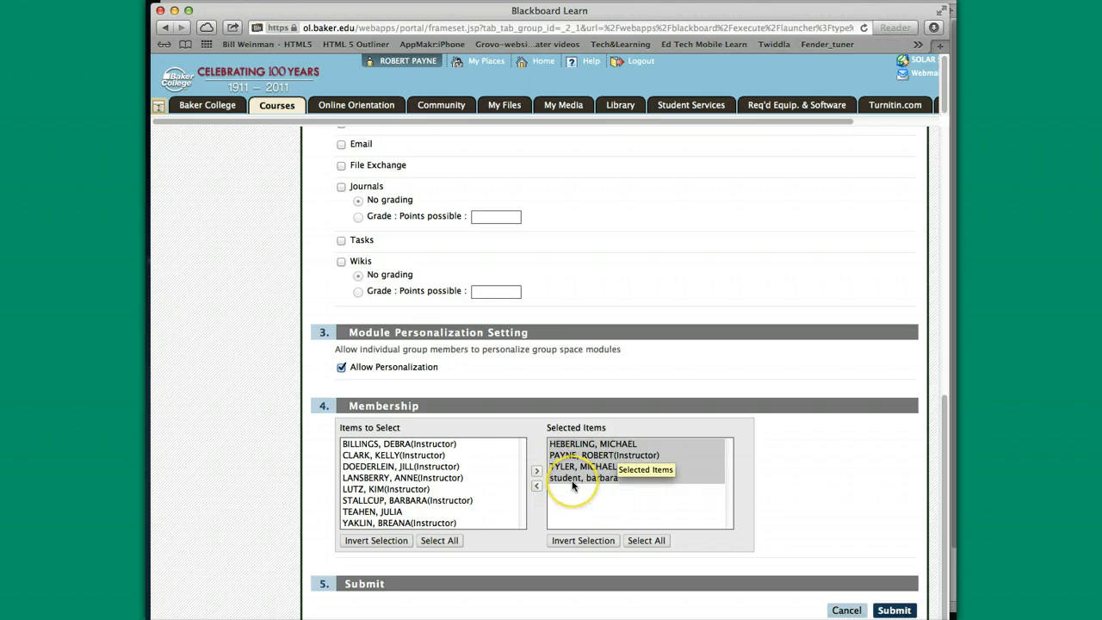
pyautogui.click(565, 467)
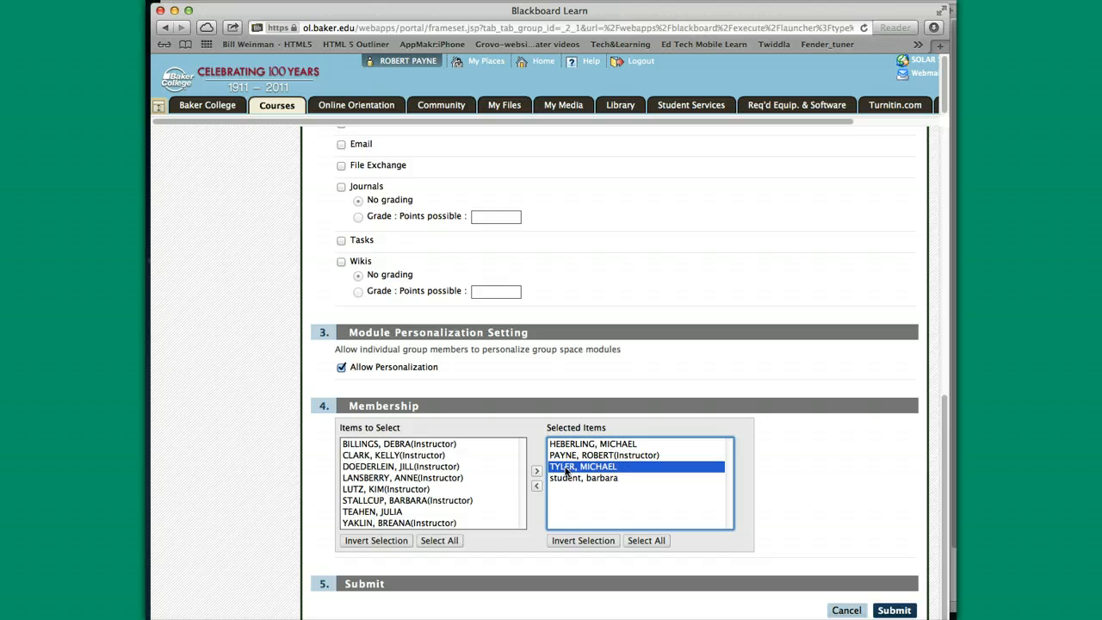
pyautogui.click(536, 487)
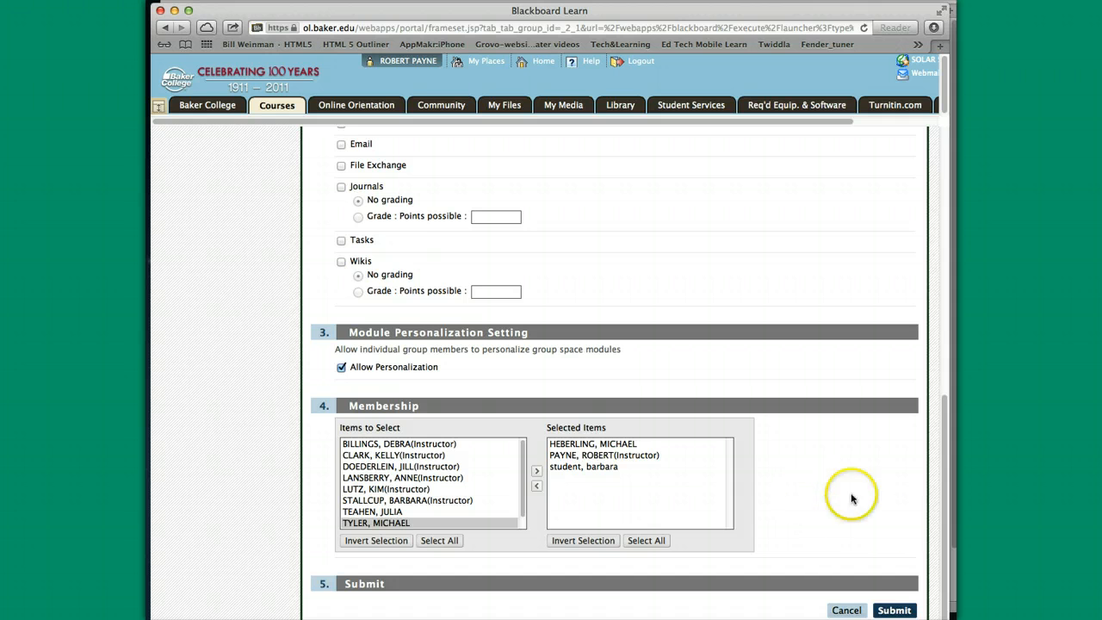
pyautogui.click(892, 610)
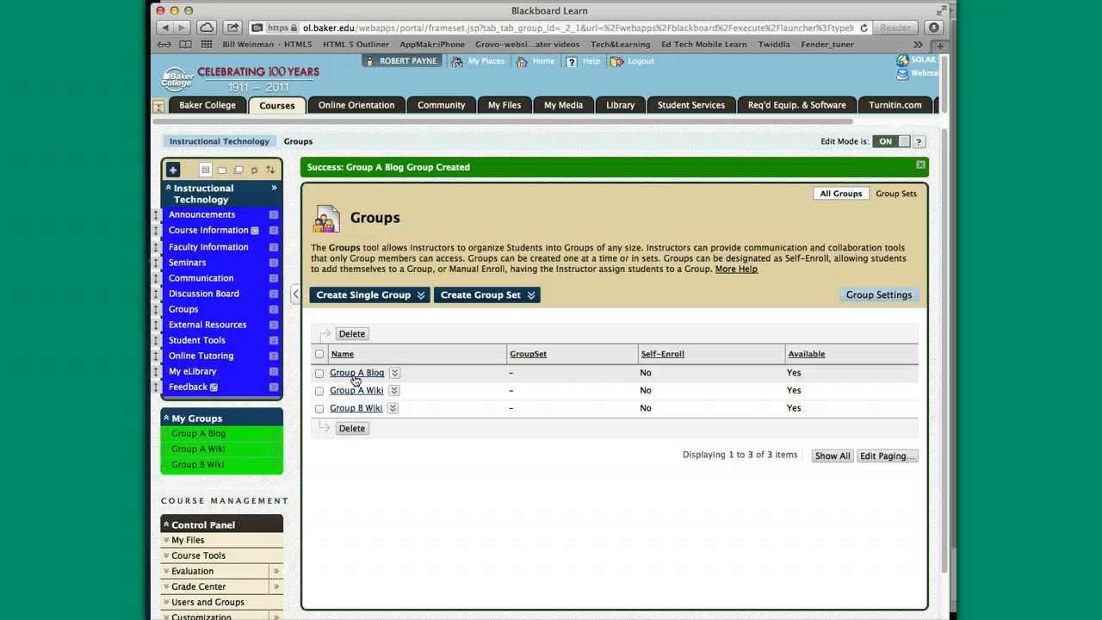
# Start a manually enrolled single group named Group B Blog with the description "This it the blog for group b".
pyautogui.click(405, 294)
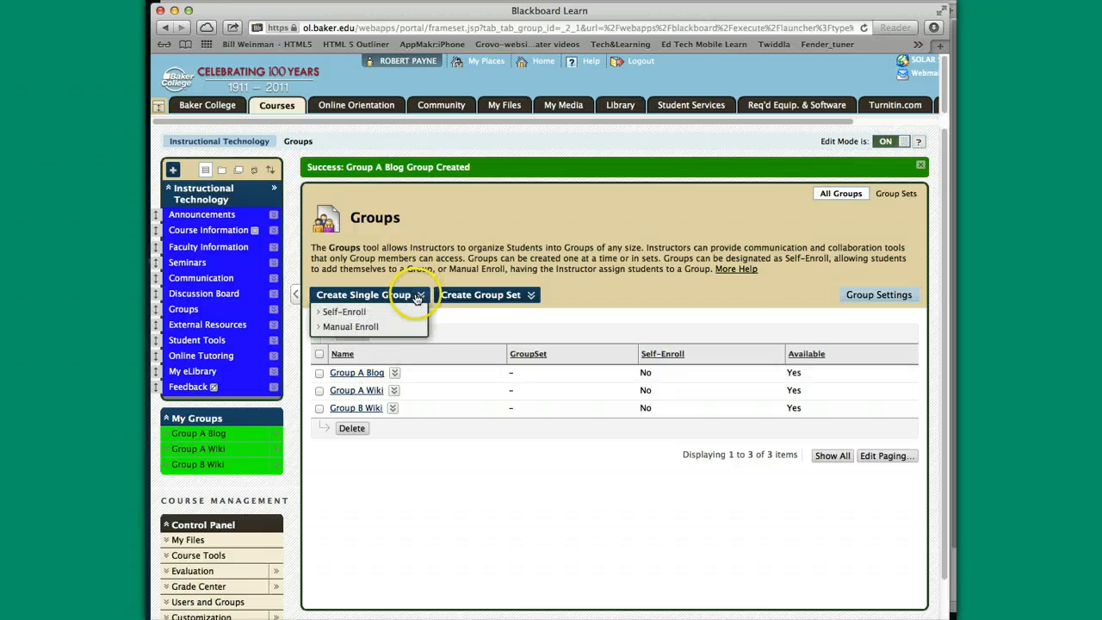
pyautogui.click(366, 329)
pyautogui.click(464, 299)
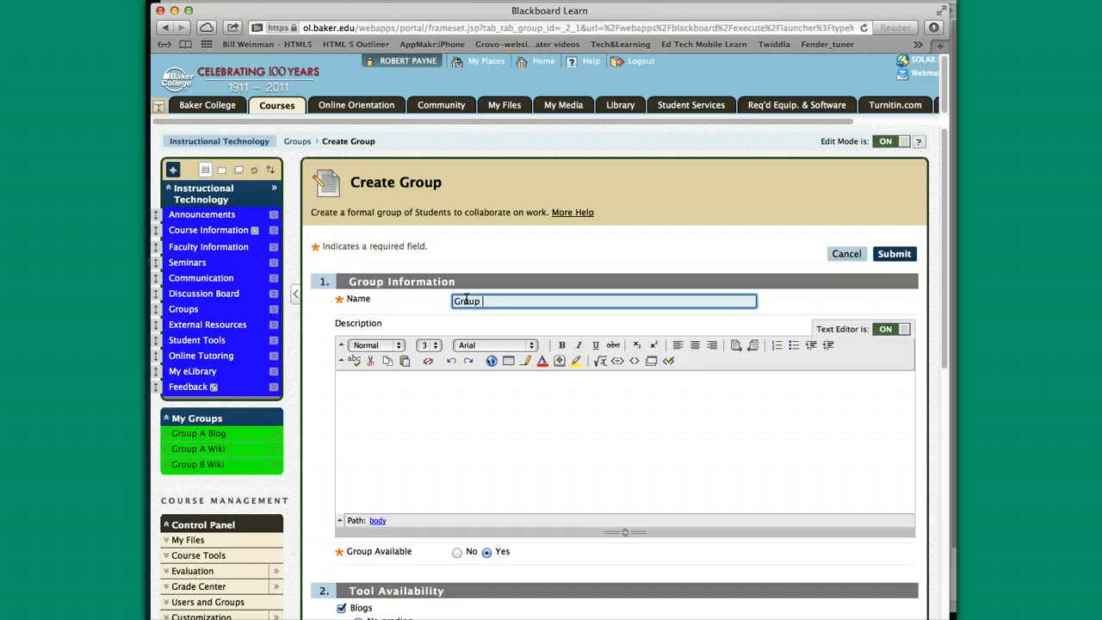
pyautogui.write('Group B')
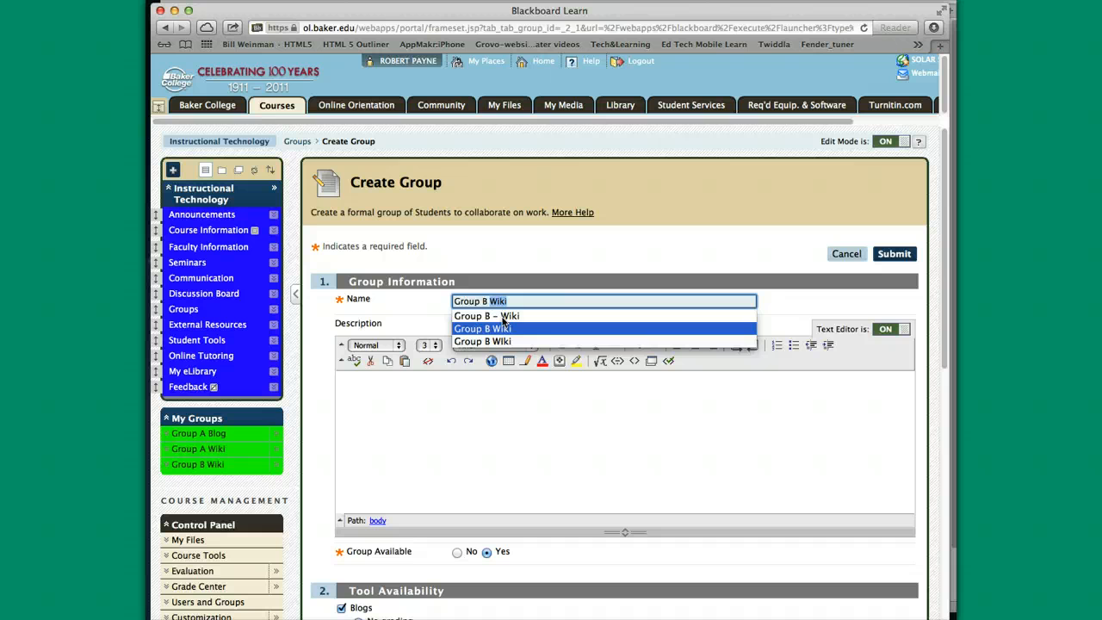
pyautogui.write(' Blog')
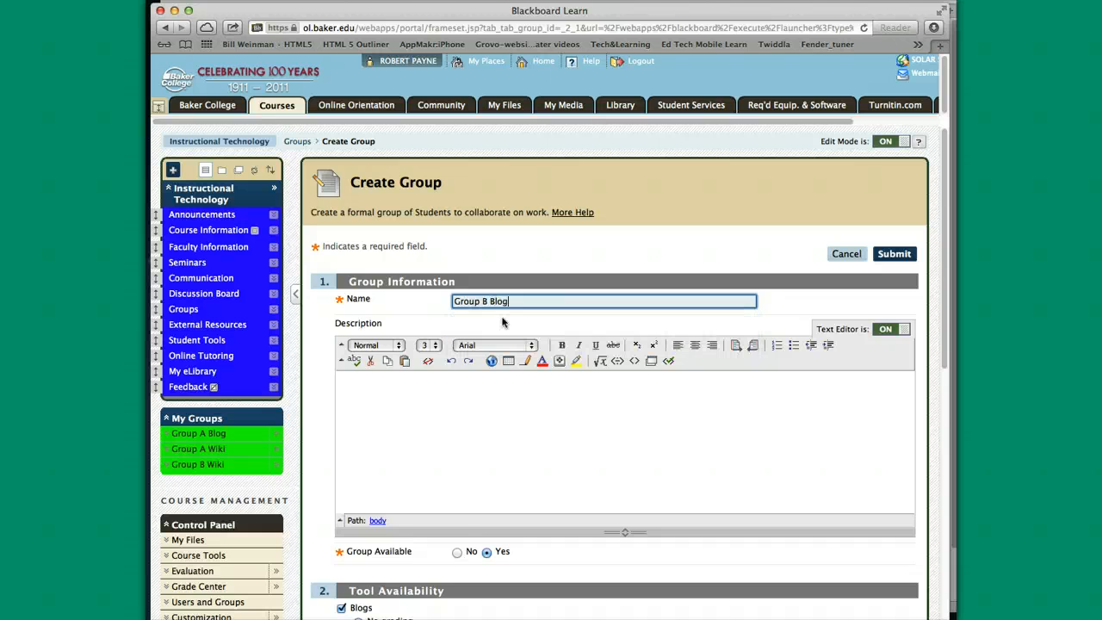
pyautogui.click(355, 385)
pyautogui.write('This it the blog for group b')
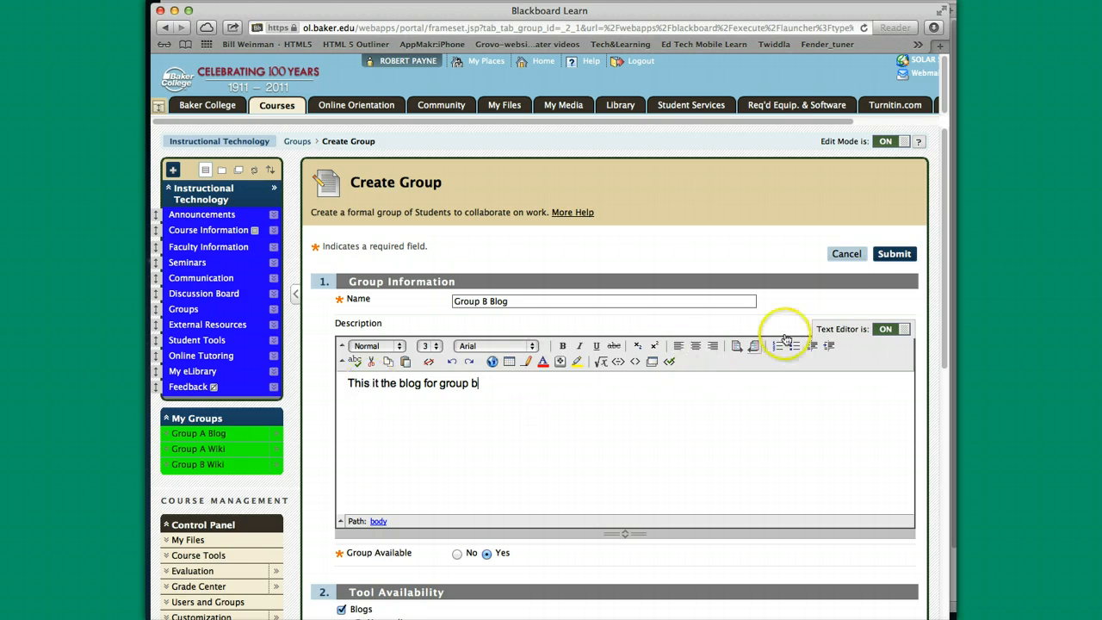
# Disable Collaboration, Discussion Board, Email, File Exchange, Journals, Tasks and Wikis for Group B Blog, leaving only Blogs enabled.
pyautogui.scroll(-10, 783, 373)
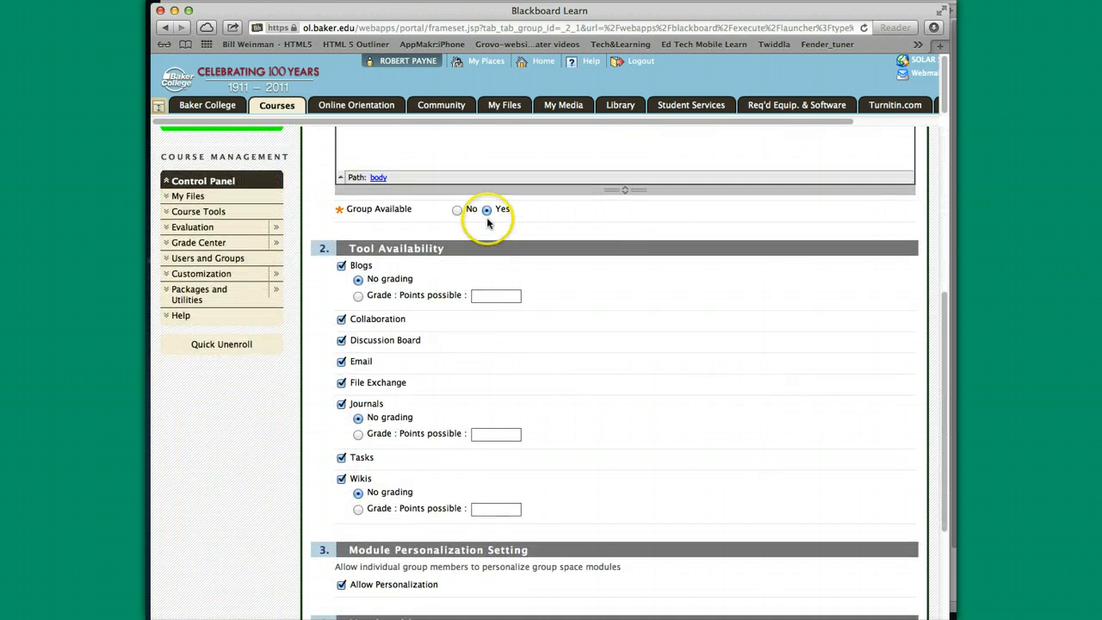
pyautogui.click(341, 319)
pyautogui.click(341, 340)
pyautogui.click(341, 359)
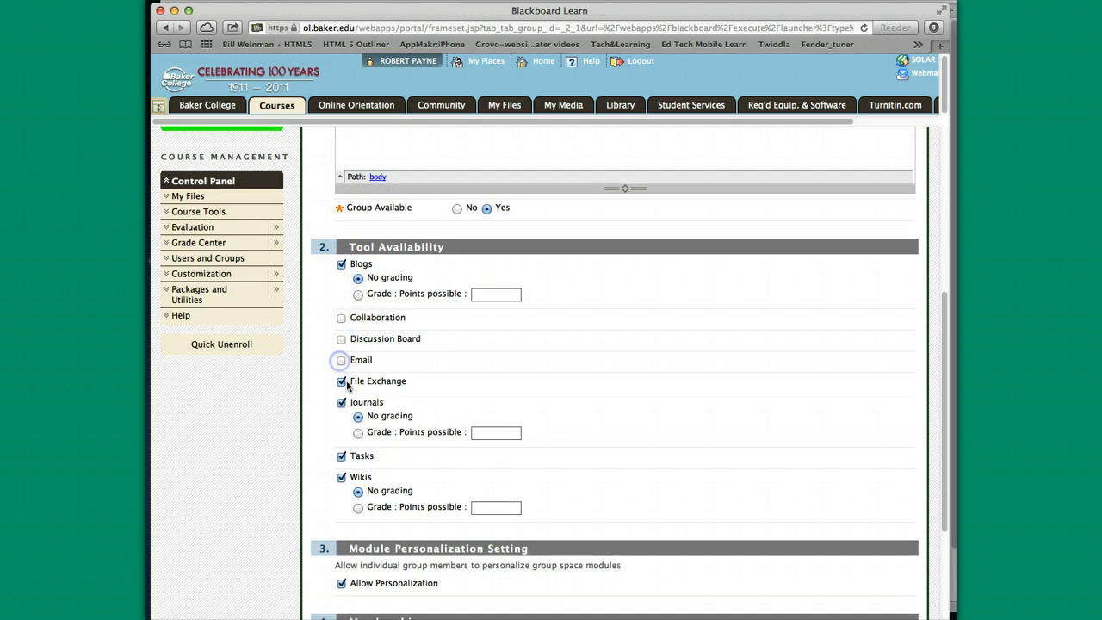
pyautogui.click(340, 381)
pyautogui.click(341, 401)
pyautogui.click(341, 456)
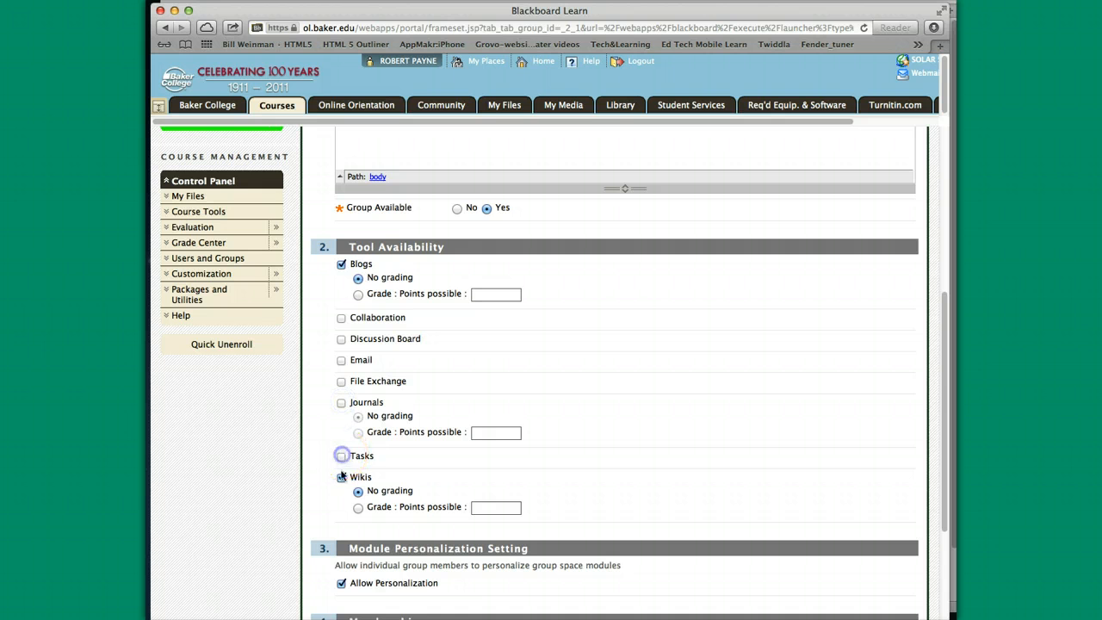
pyautogui.click(341, 477)
# Add the course owner's own instructor account and the two instructors listed directly above it to the group's membership.
pyautogui.scroll(-5, 648, 438)
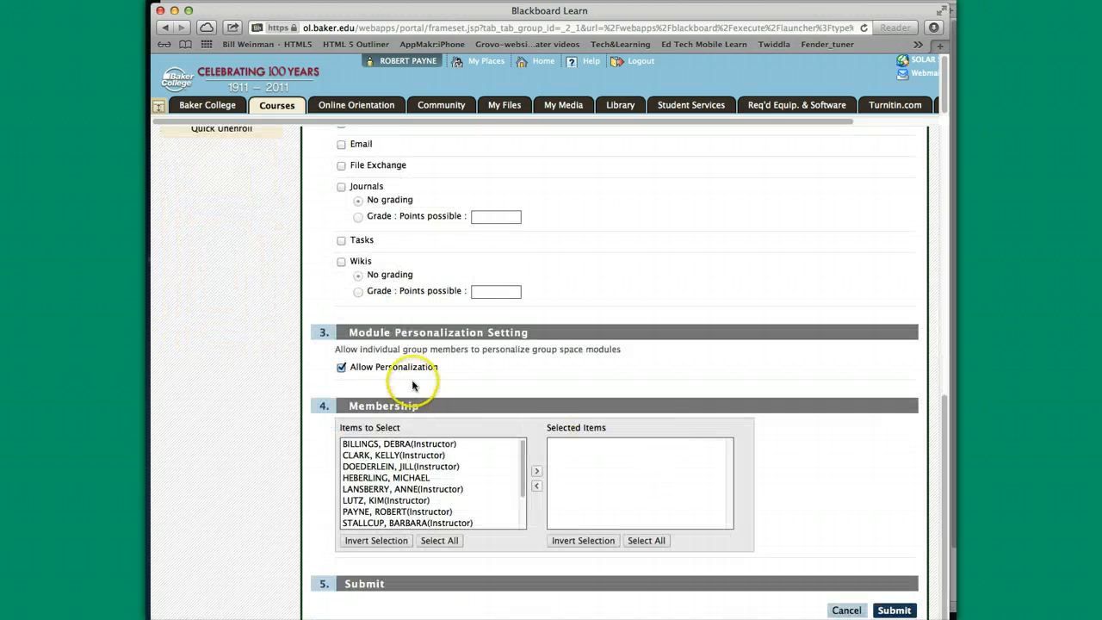
pyautogui.click(411, 512)
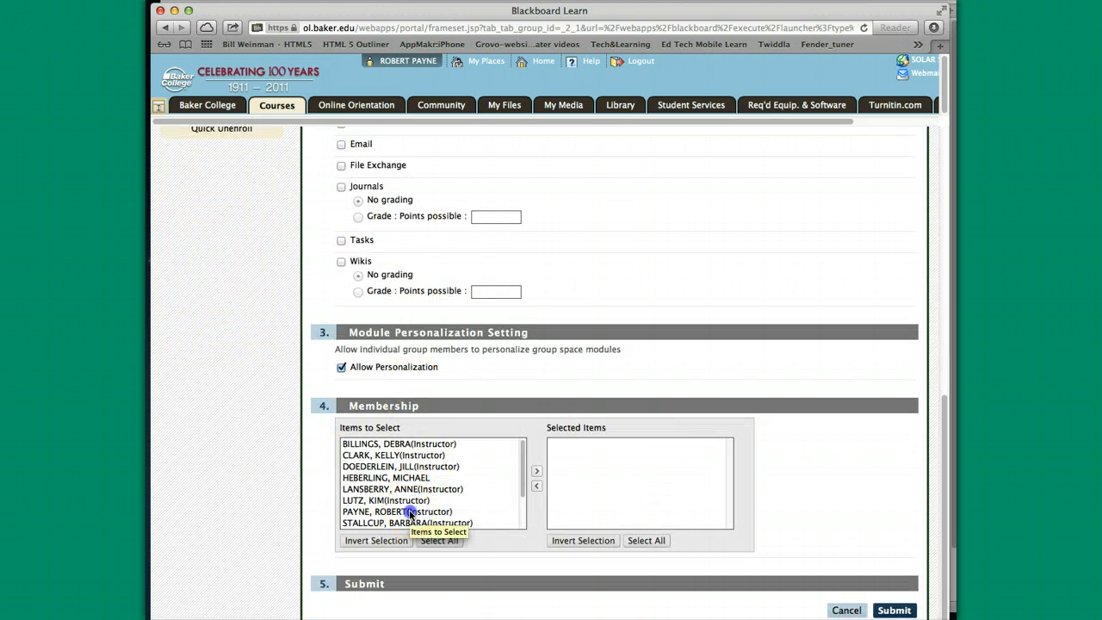
pyautogui.click(537, 470)
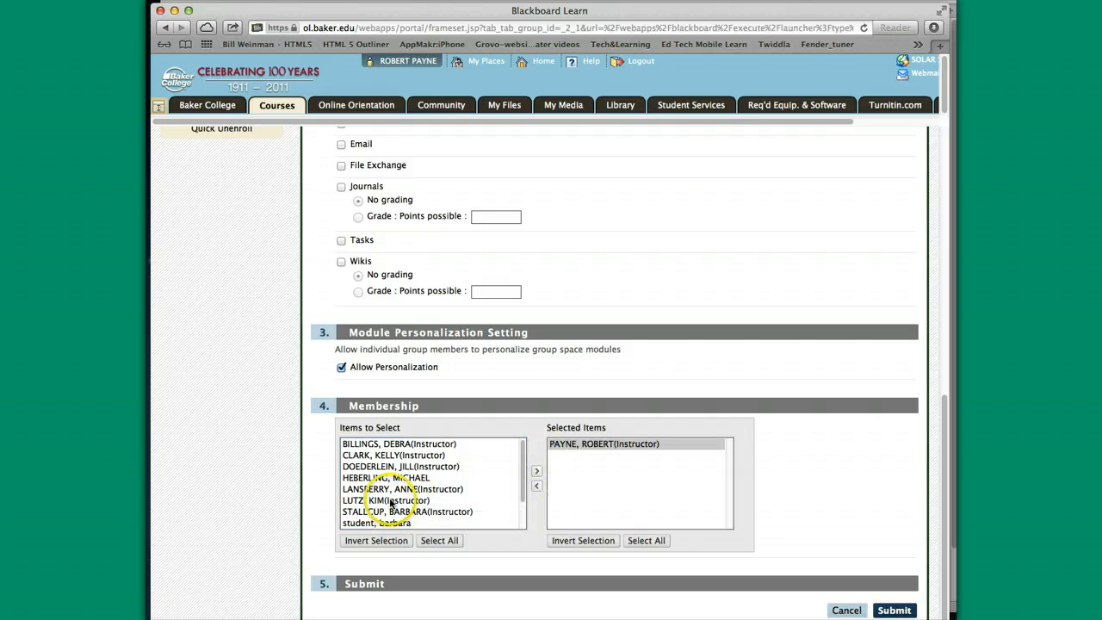
pyautogui.click(389, 500)
pyautogui.click(537, 471)
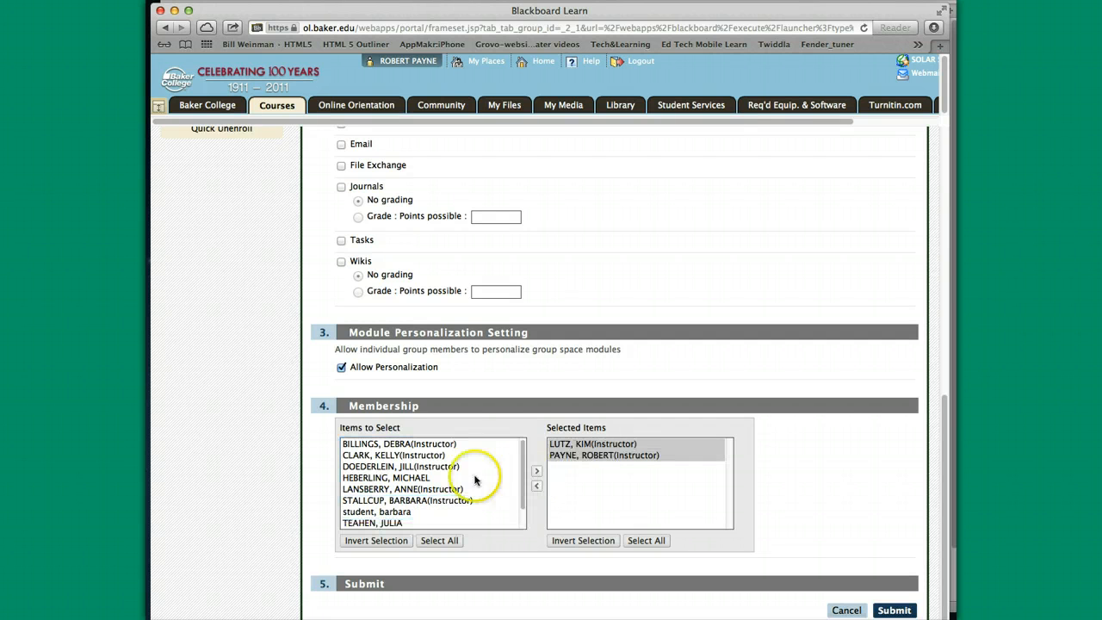
pyautogui.click(422, 488)
pyautogui.click(536, 472)
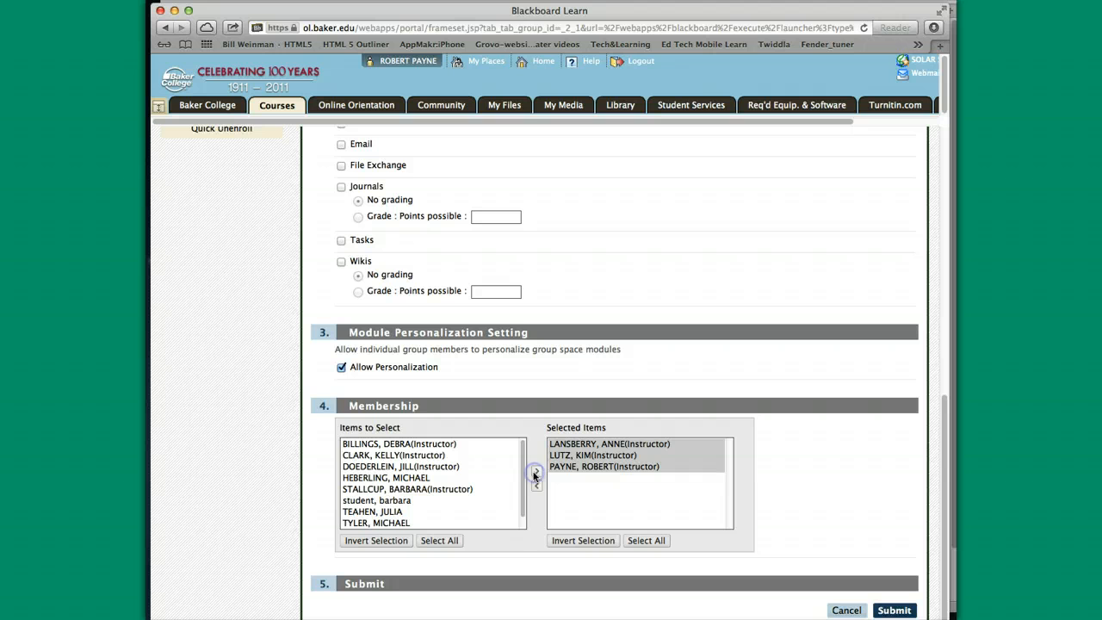
# Add the account labelled student to the membership and submit the Group B Blog group.
pyautogui.click(394, 500)
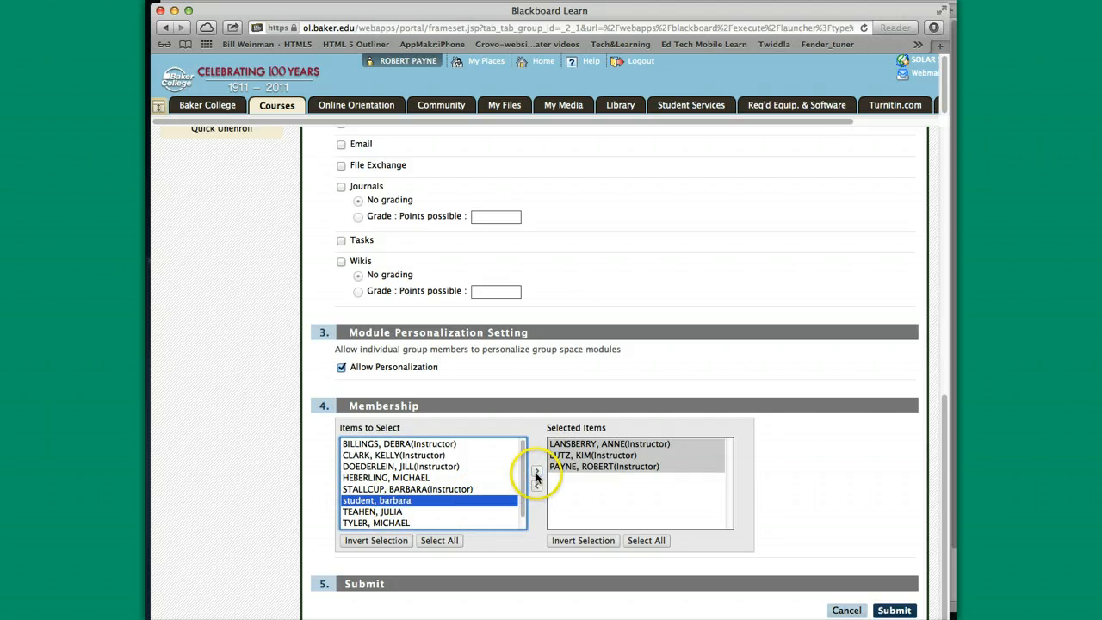
pyautogui.click(536, 471)
pyautogui.click(892, 607)
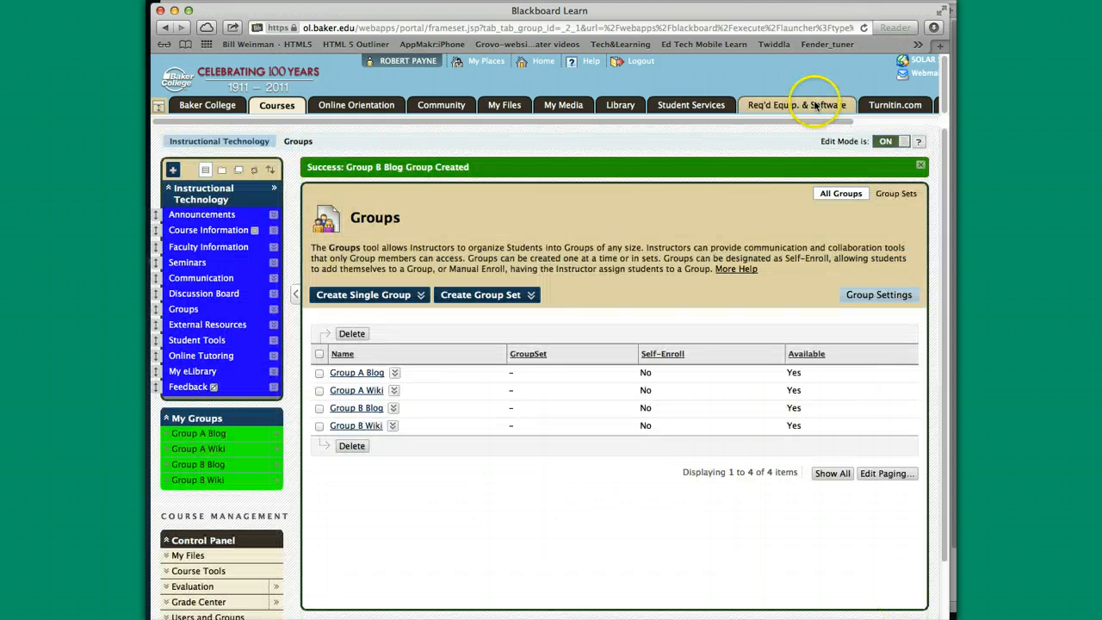
# Open the Group A Blog group's homepage, collapse and re-expand its entry under My Groups, and go to its group blog.
pyautogui.click(370, 373)
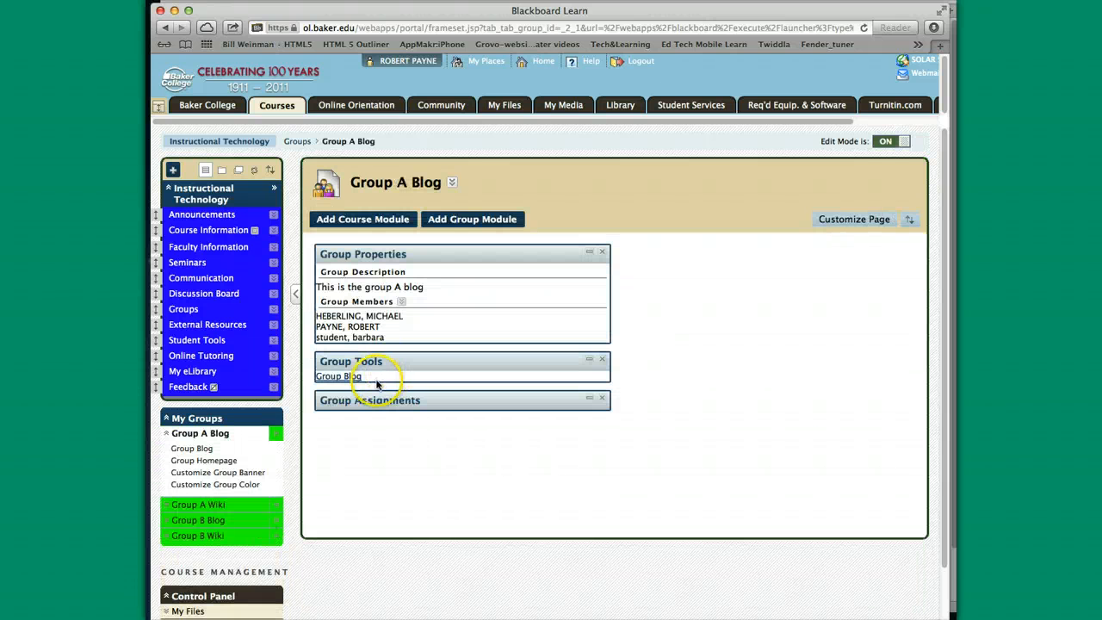
pyautogui.click(167, 434)
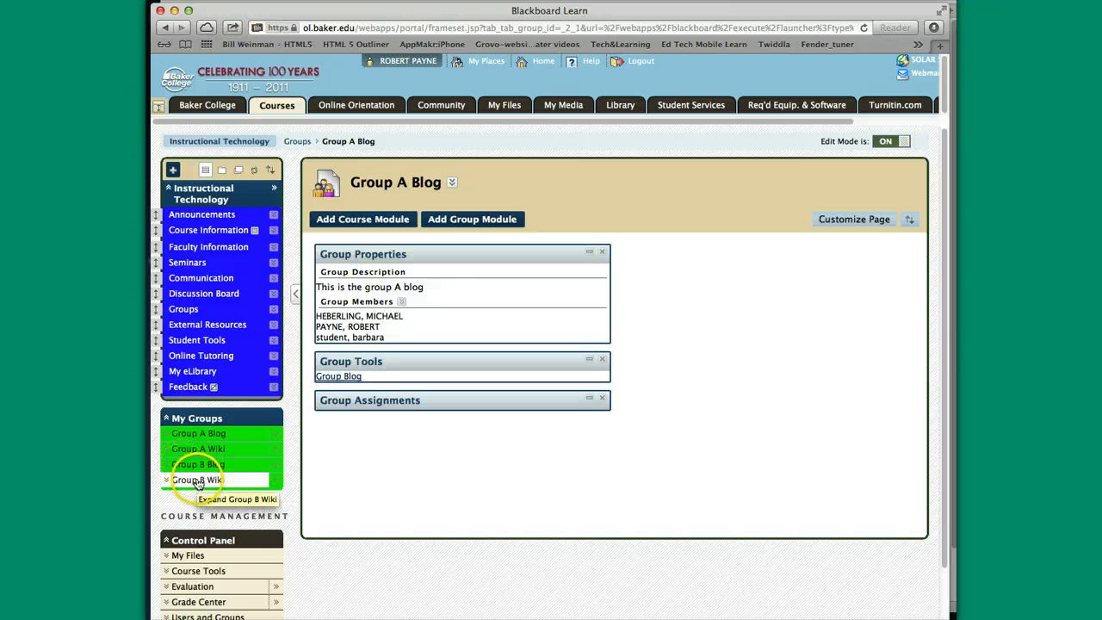
pyautogui.click(193, 436)
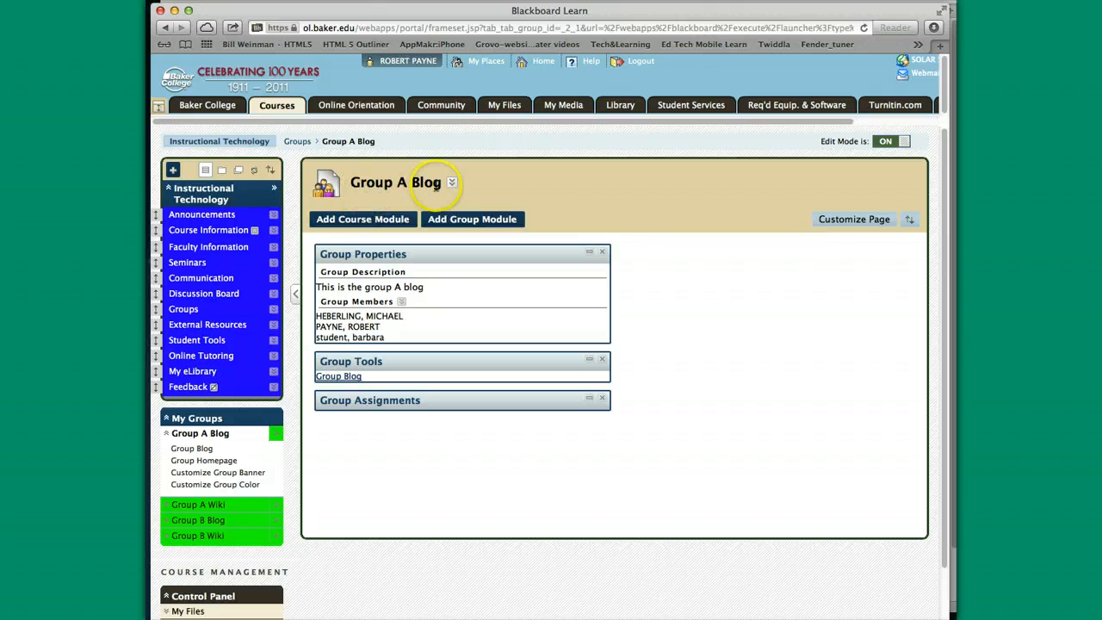
pyautogui.click(204, 448)
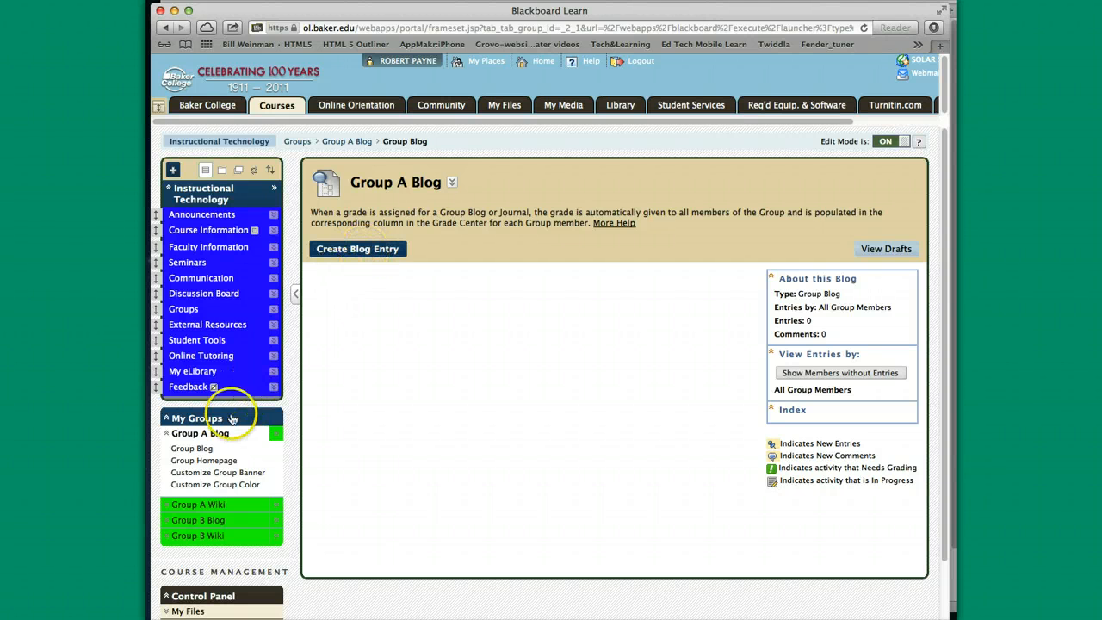
# Create a blog entry titled Group A Blog with the message "This is the blog for Group A.".
pyautogui.click(357, 253)
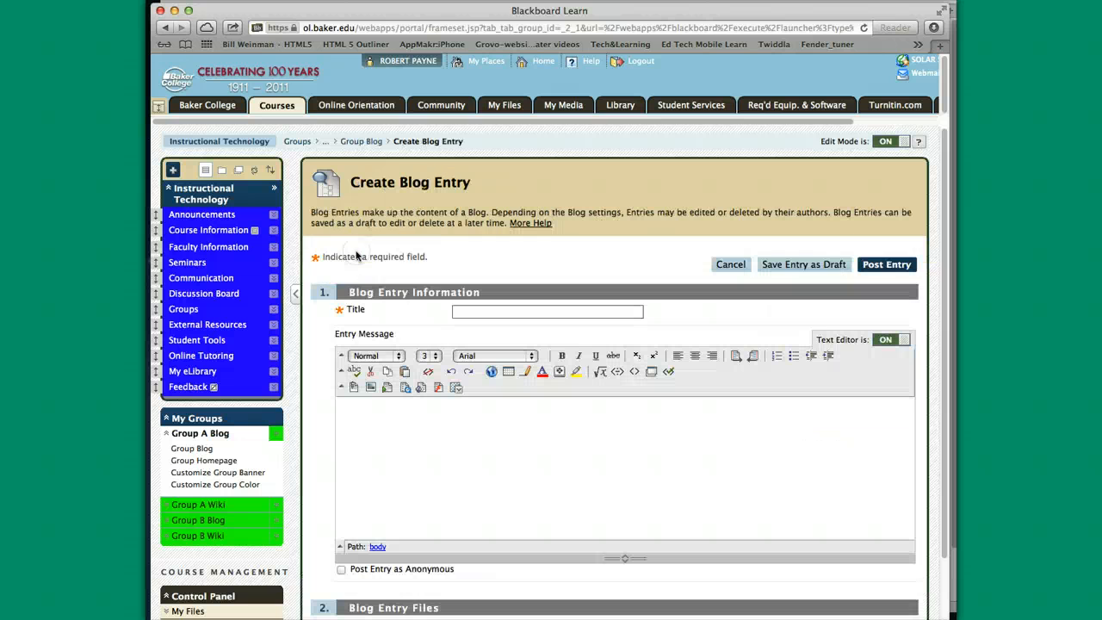
pyautogui.click(461, 310)
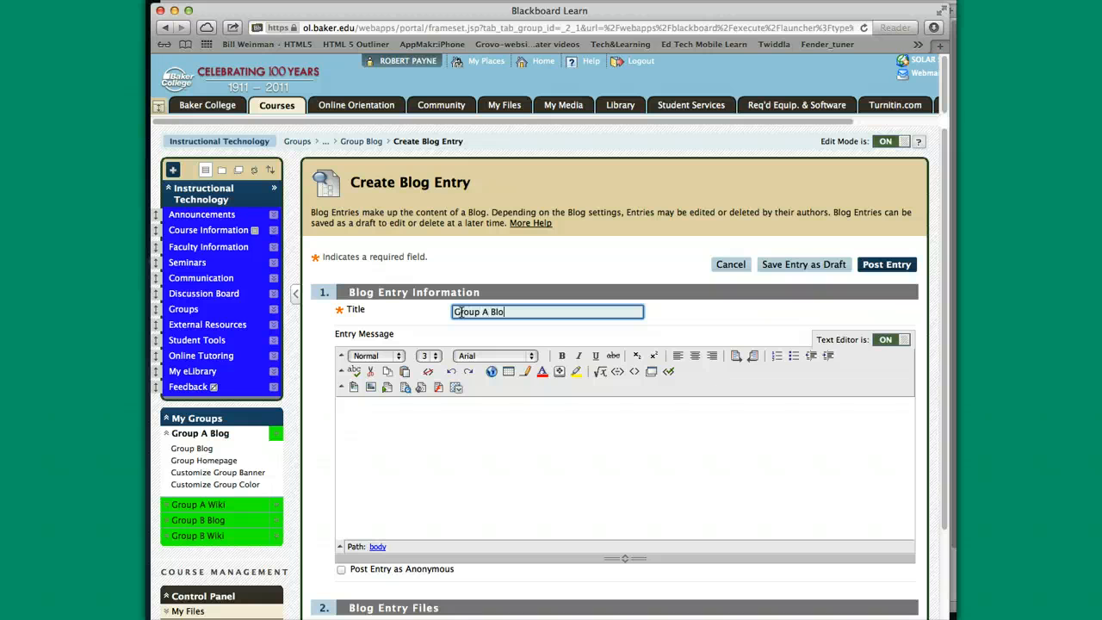
pyautogui.click(351, 407)
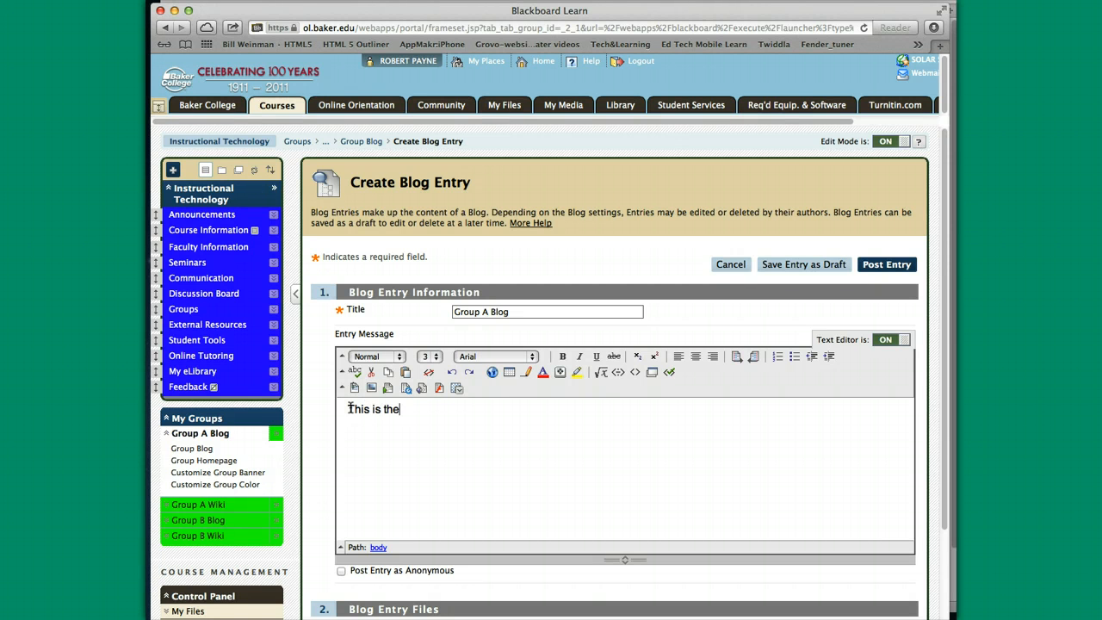
pyautogui.write('This is the blo')
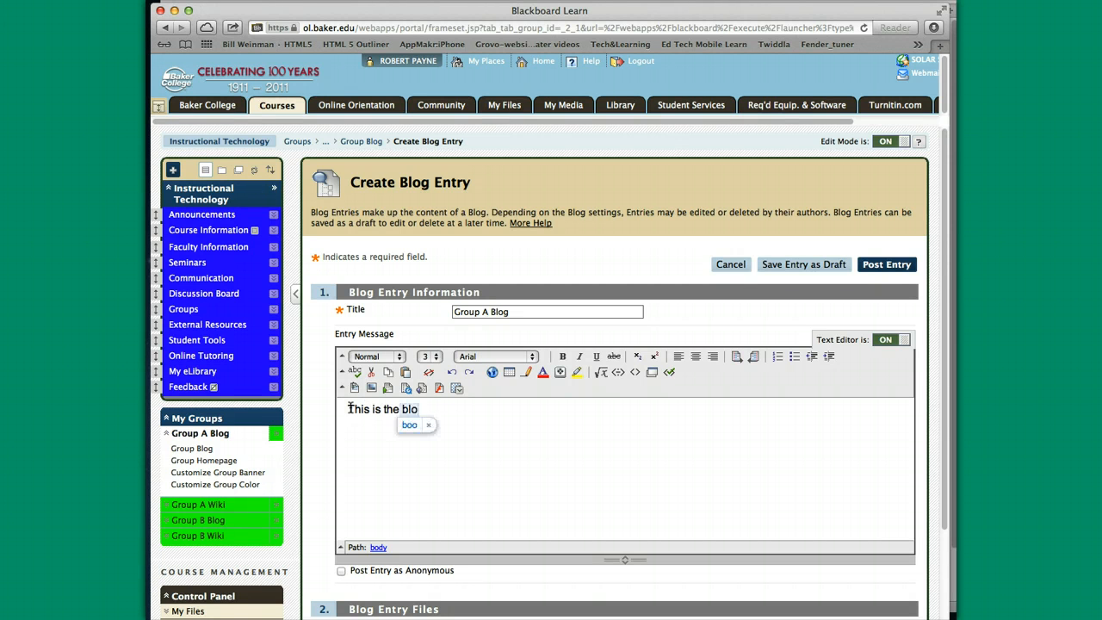
pyautogui.write('g for Group A.')
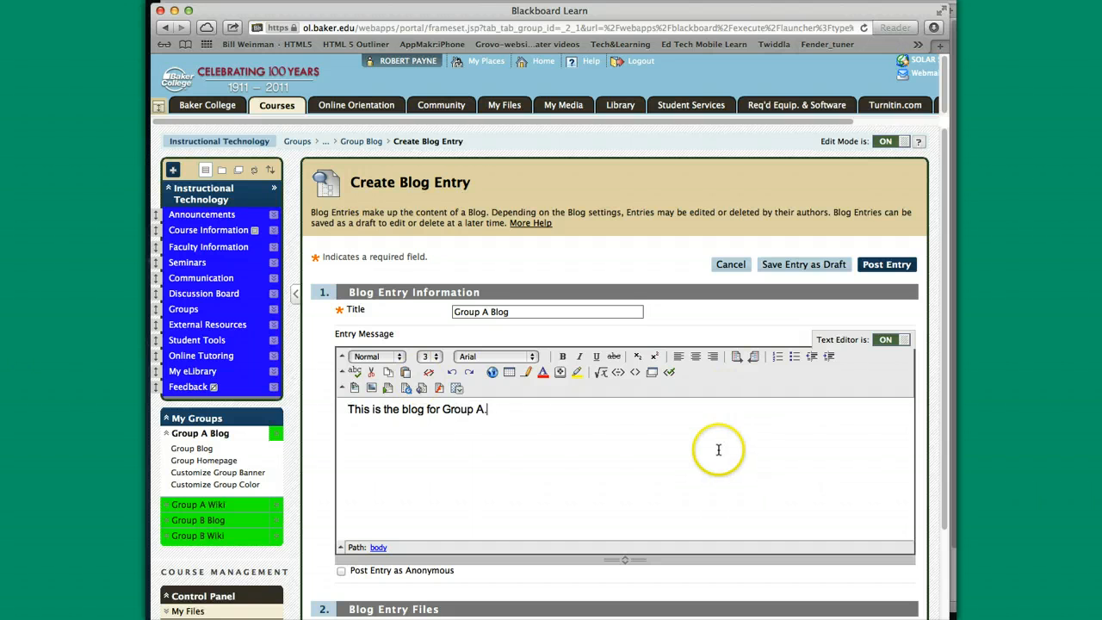
# Look over the entry's options for attaching files and post the entry to the group blog without an attachment.
pyautogui.scroll(-5, 708, 462)
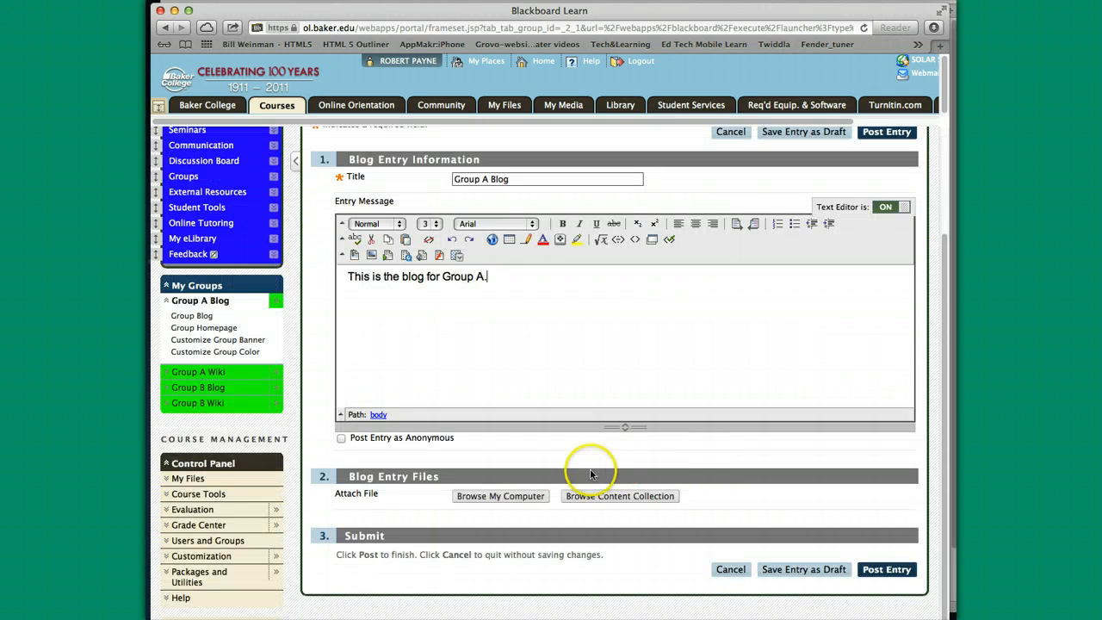
pyautogui.click(503, 498)
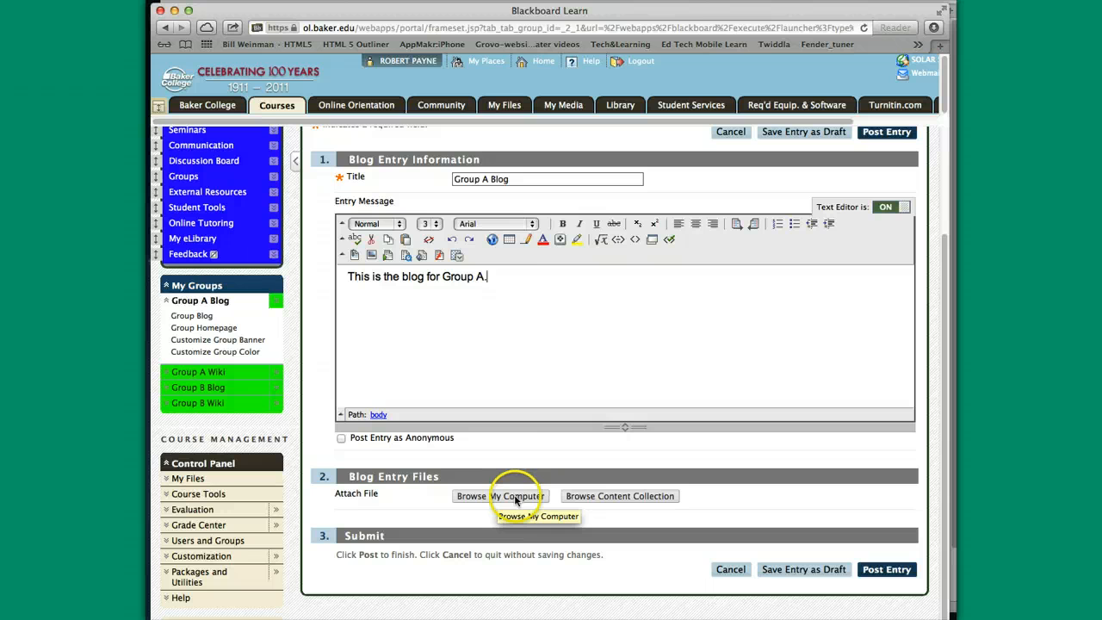
pyautogui.scroll(3, 792, 322)
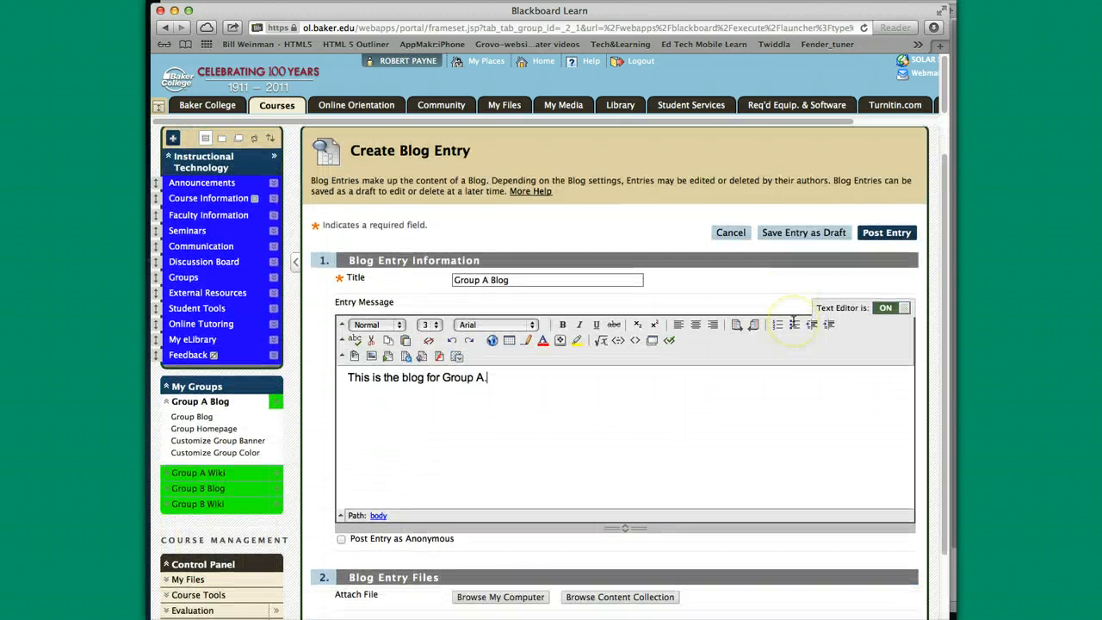
pyautogui.click(886, 233)
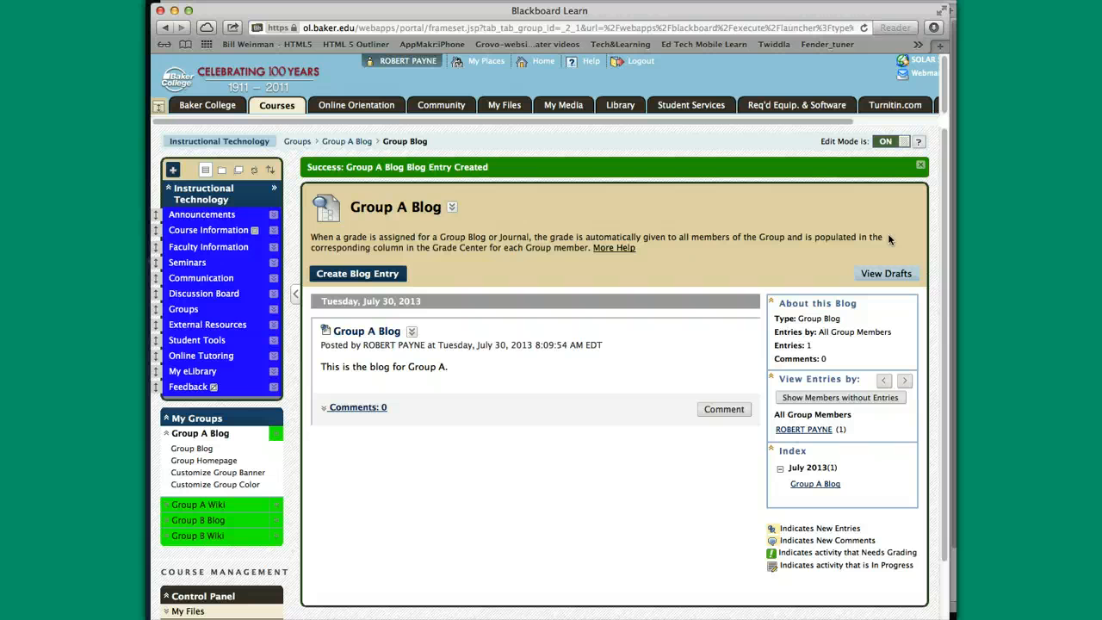
pyautogui.click(596, 413)
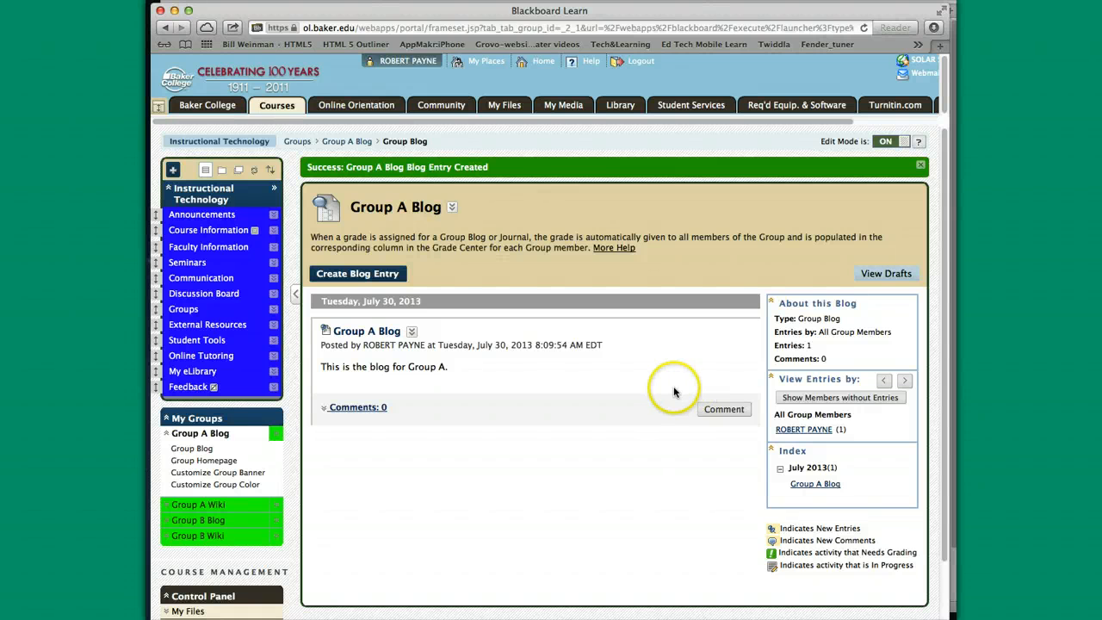
pyautogui.scroll(-1, 681, 392)
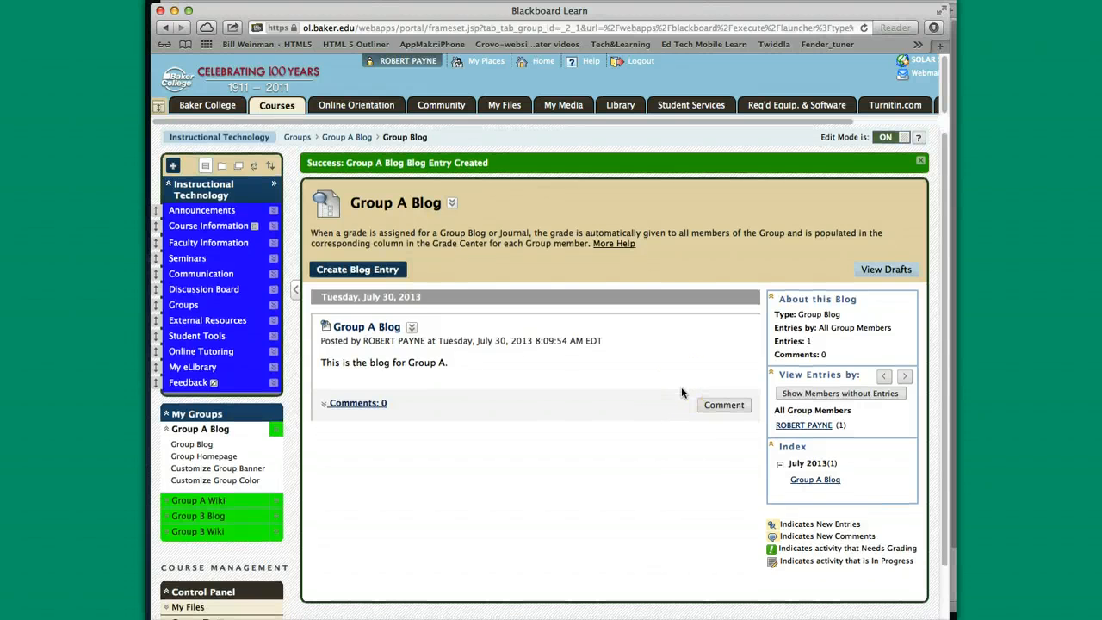
pyautogui.scroll(-1, 681, 393)
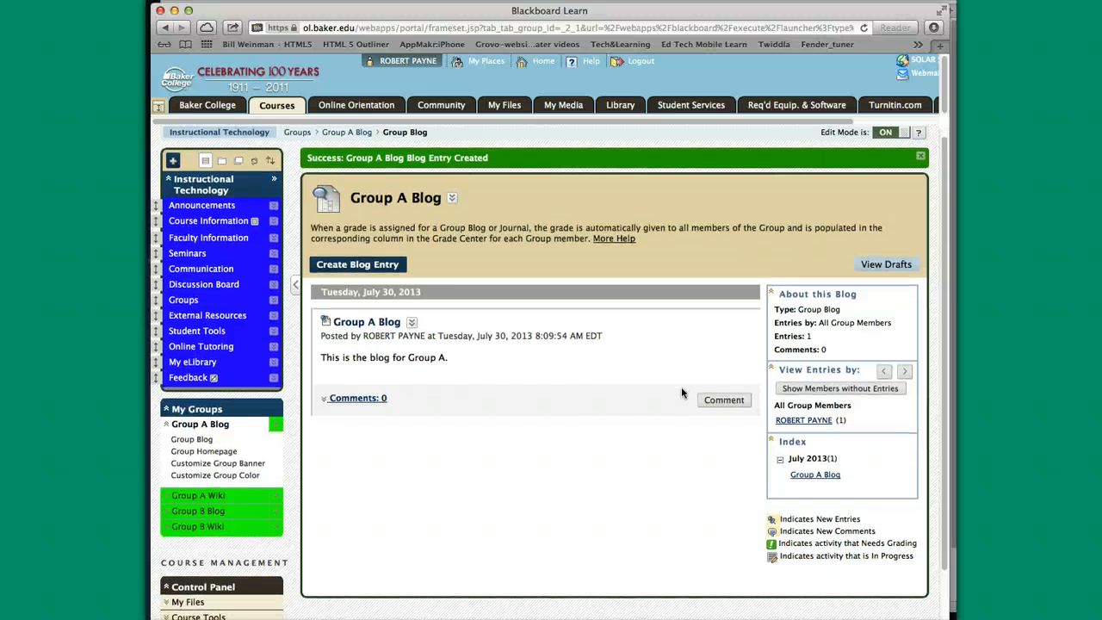